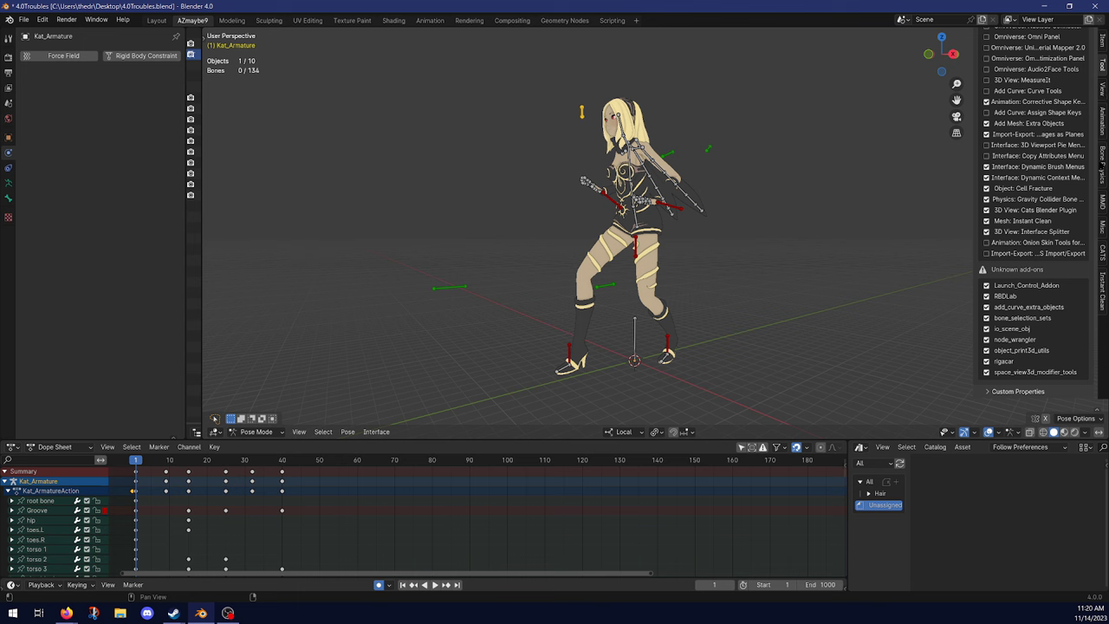
- Show the Bone Physics tools and play back the armature's existing animation
left_click(1102, 165)
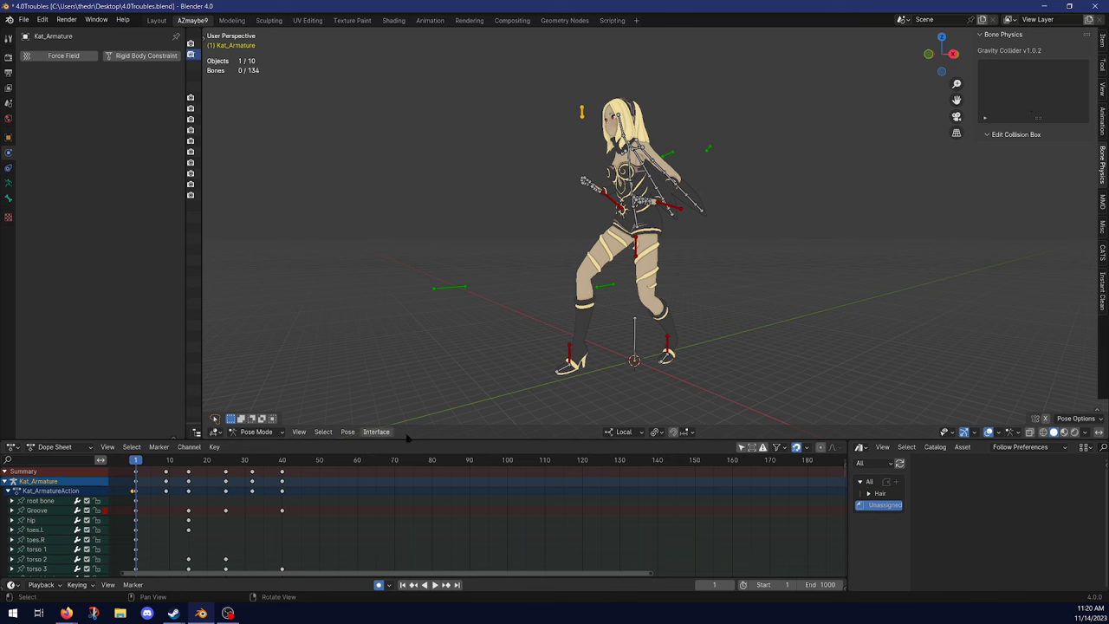
middle_click_drag(180, 522, 333, 518)
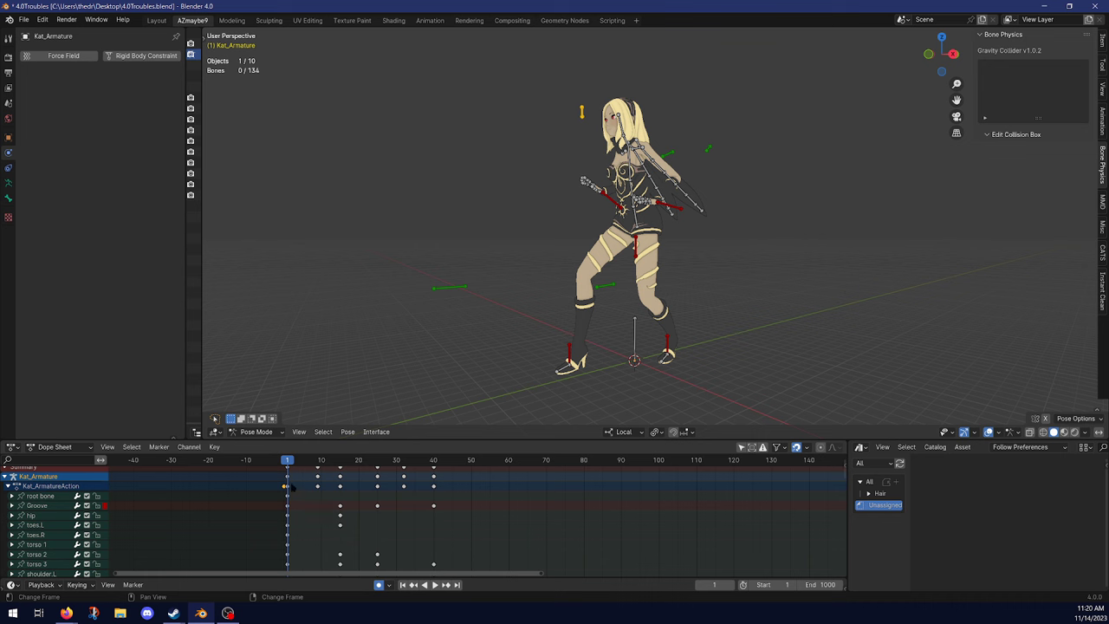
key("space")
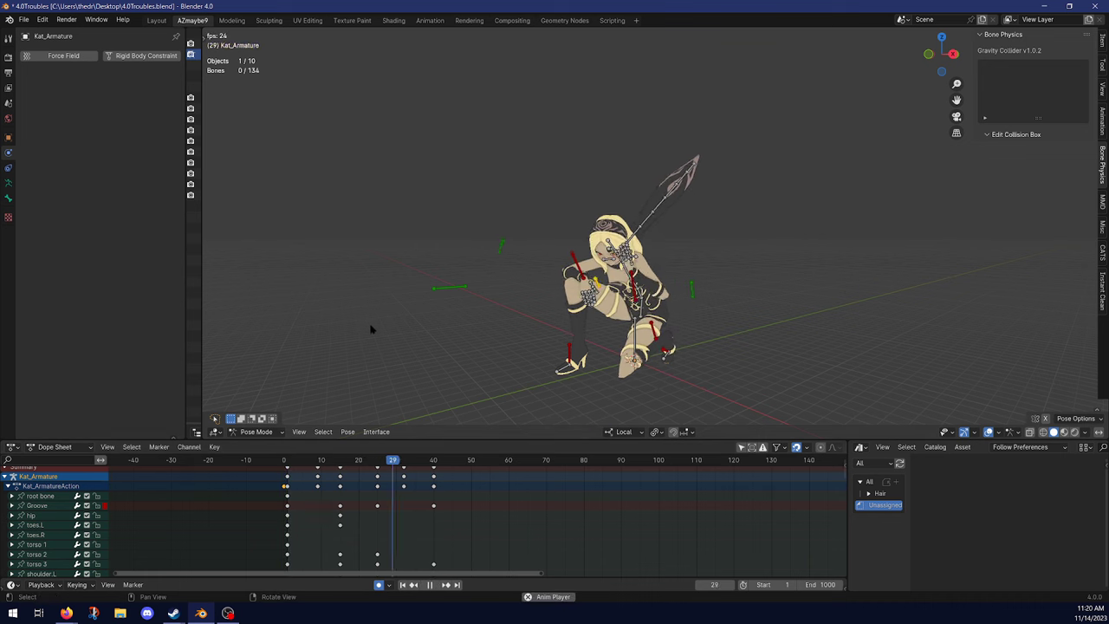
key("Escape")
- Check the Allow Negative Frames option in the Animation preferences and move the playhead to frame -7
left_click(42, 19)
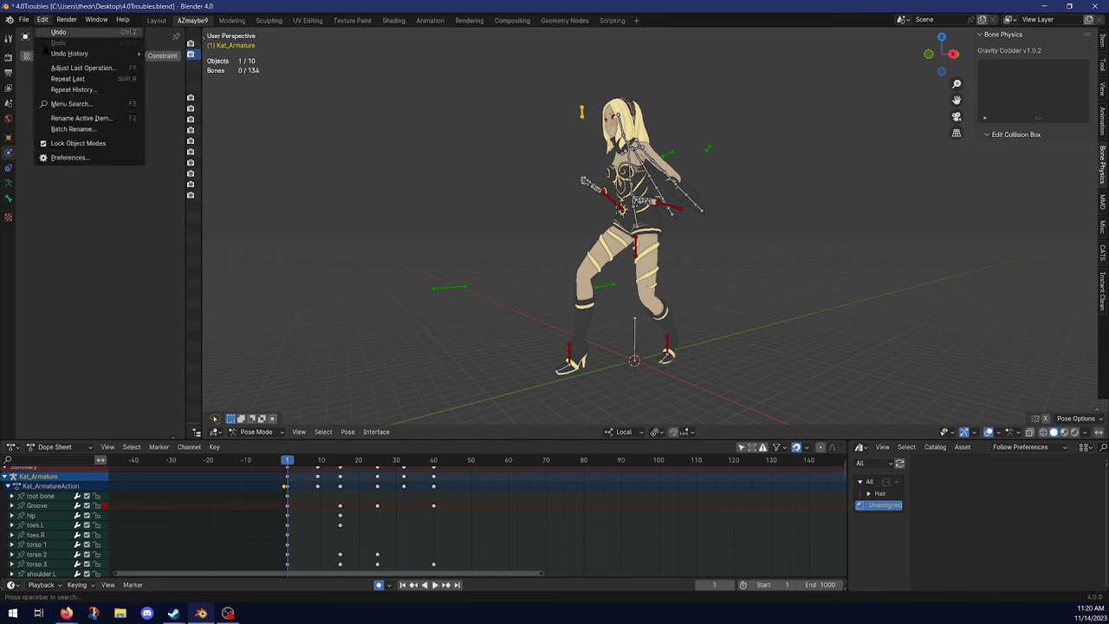
left_click(60, 158)
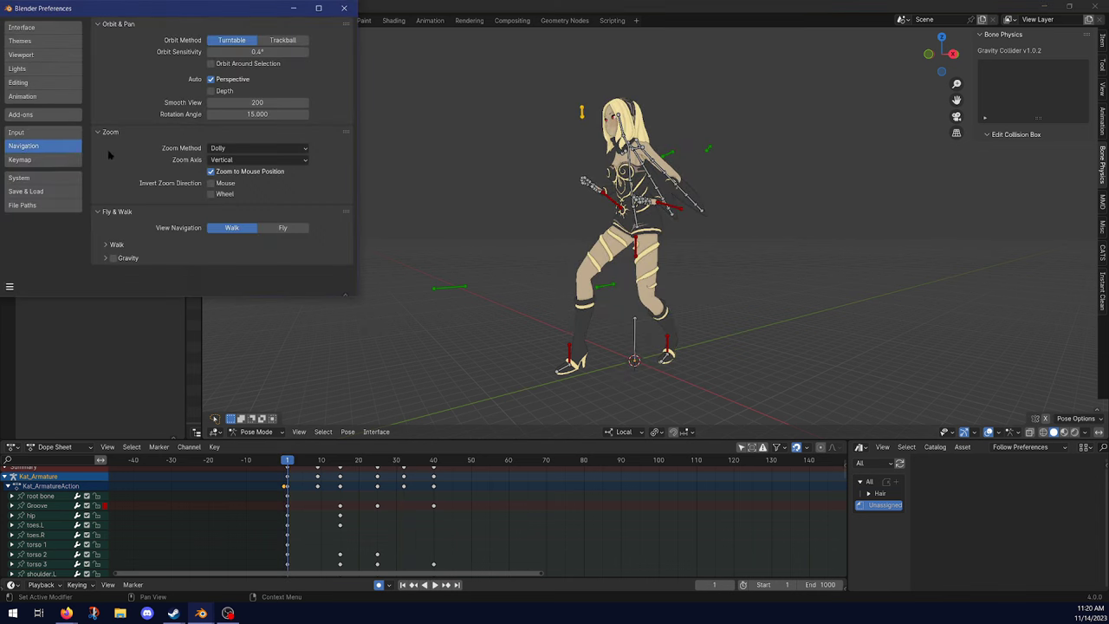
left_click(49, 100)
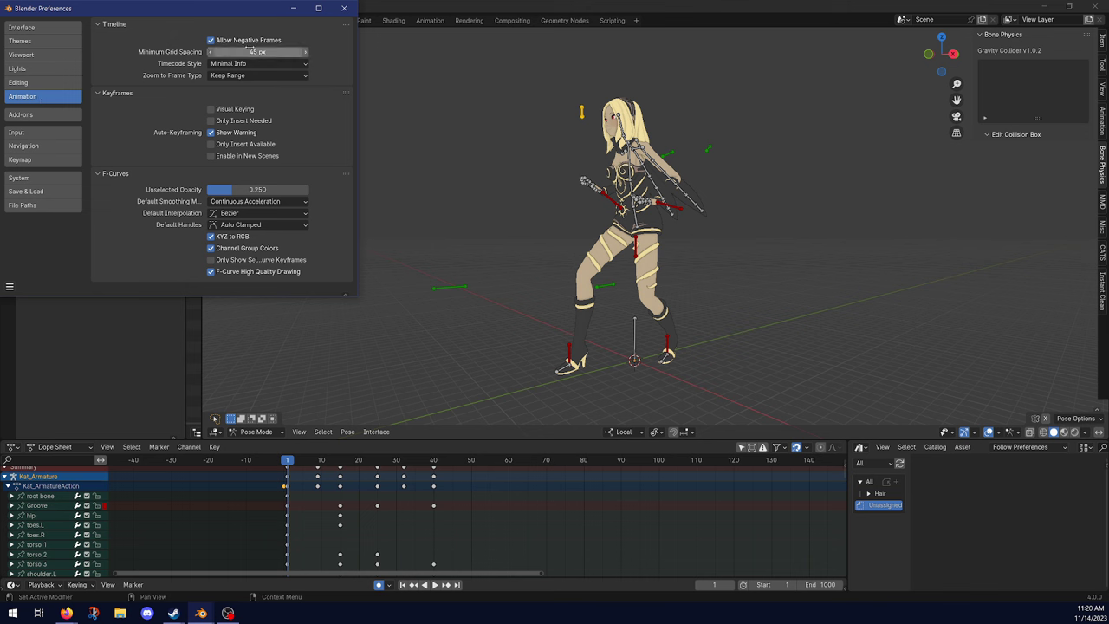
left_click_drag(287, 462, 258, 496)
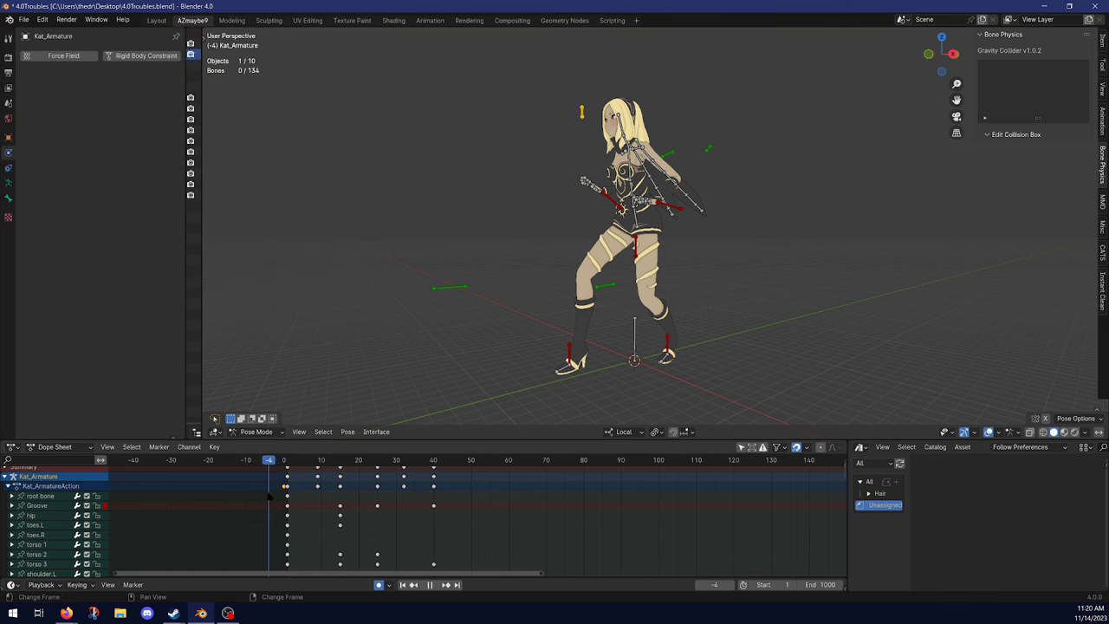
- Select all visible bones and clear all their pose transforms at frame -7
mouse_move(454, 364)
left_mouse_down()
mouse_move(377, 188)
mouse_move(867, 399)
mouse_move(399, 399)
mouse_move(412, 342)
left_mouse_up()
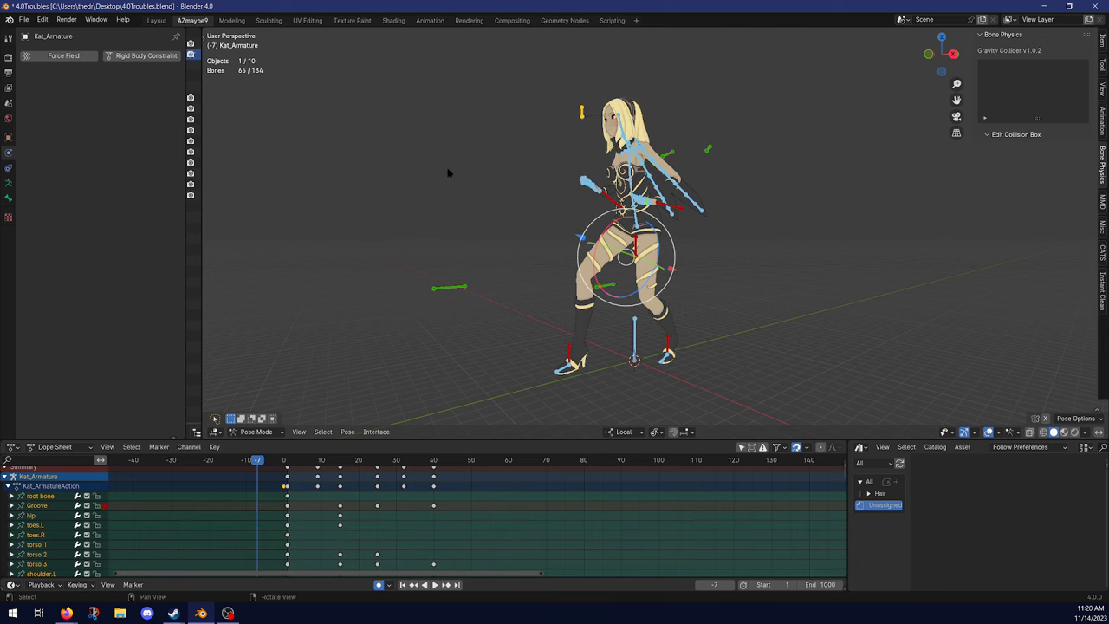
key("q")
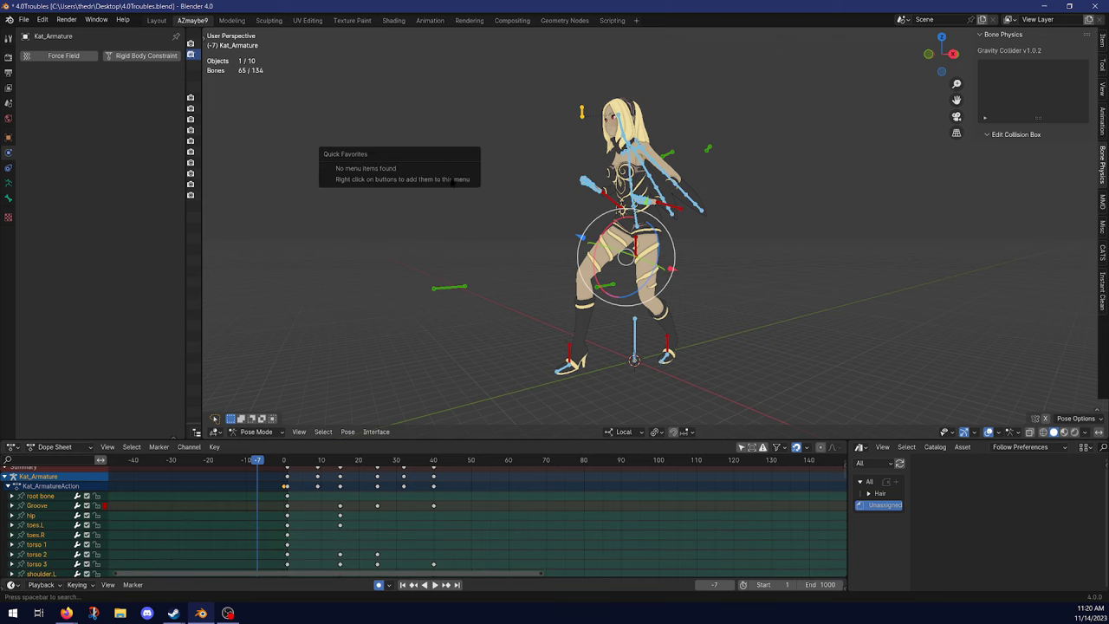
left_click(349, 432)
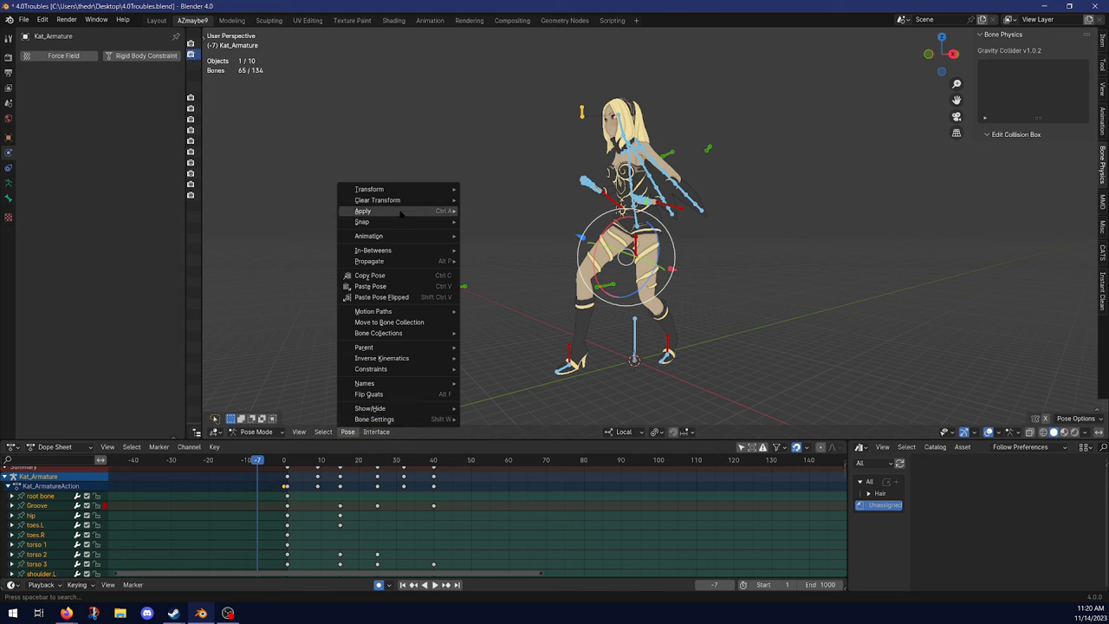
mouse_move(412, 201)
left_click(481, 200)
- In Edit Mode, hide the Layer 1 bone collection, select the scarf bones and initialise their collision boxes
left_click(256, 431)
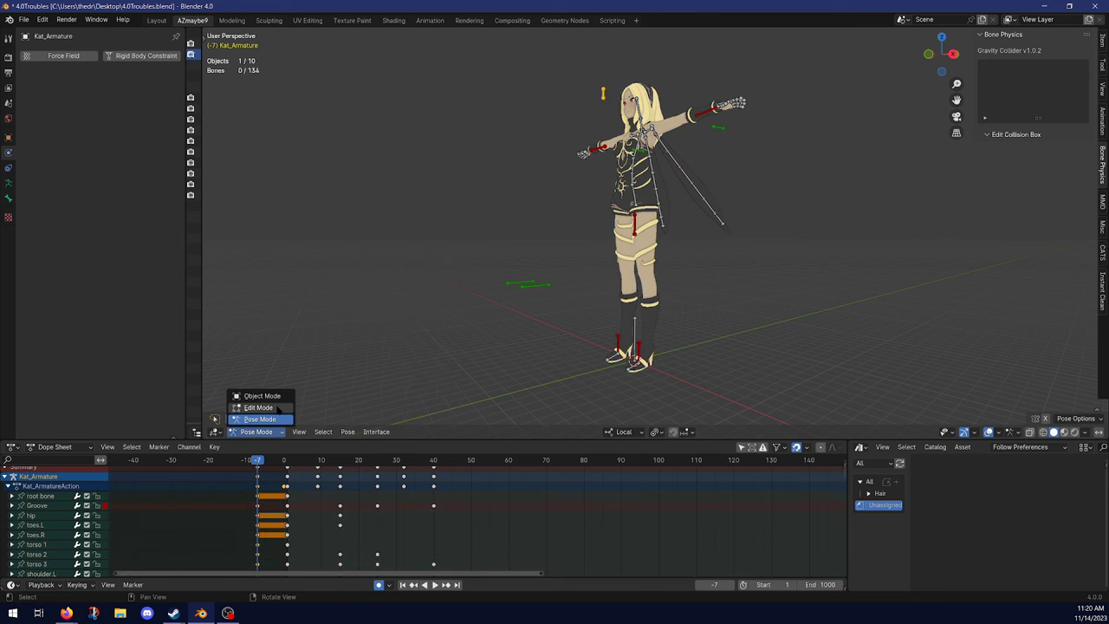
left_click(260, 408)
left_click(8, 184)
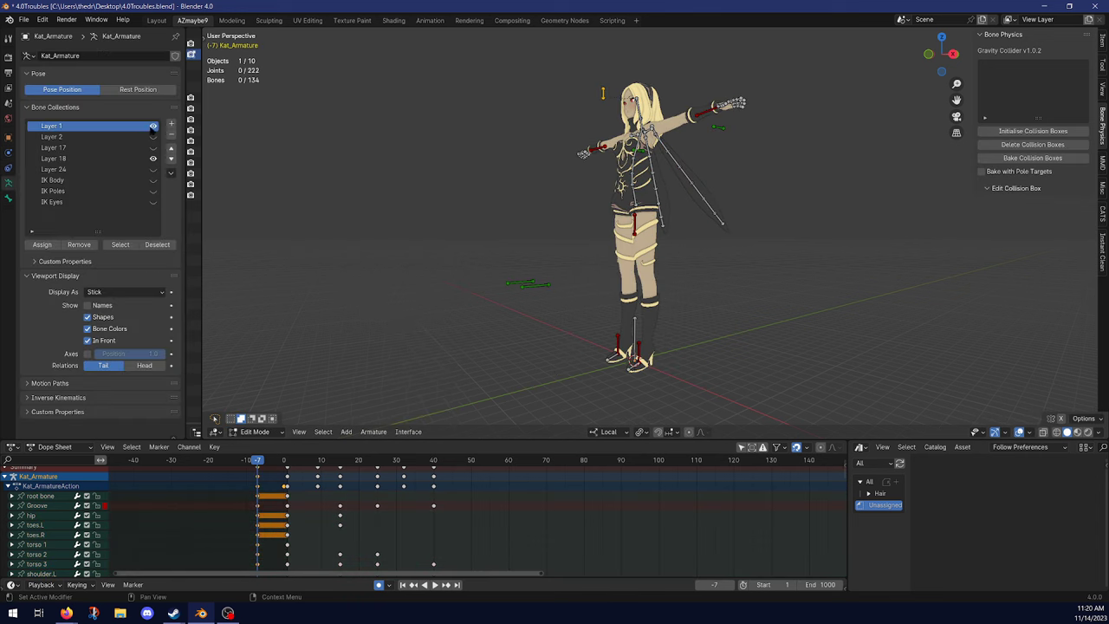
left_click(152, 127)
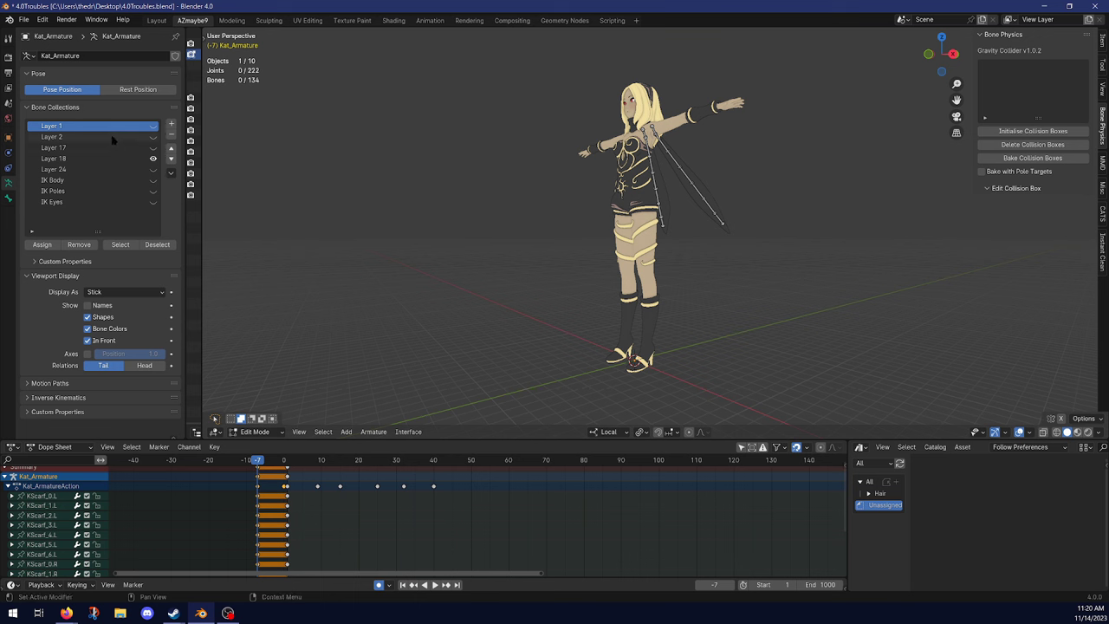
mouse_move(643, 102)
left_mouse_down()
mouse_move(792, 116)
mouse_move(591, 364)
left_mouse_up()
left_click(1034, 133)
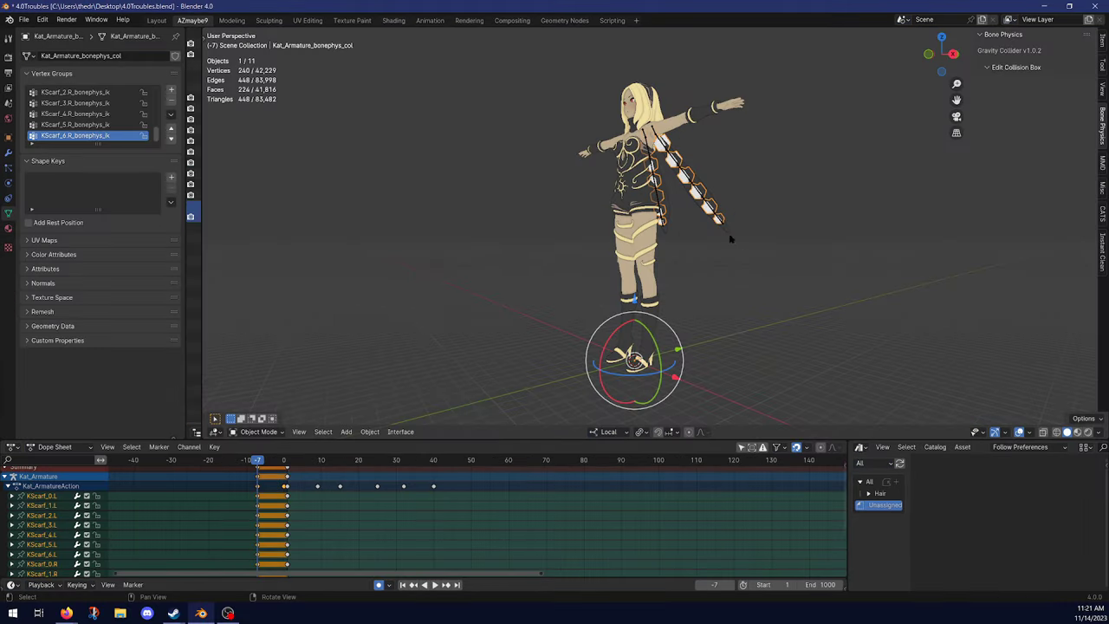
- Play the animation to preview the scarf collision boxes and clear the object selection
key("space")
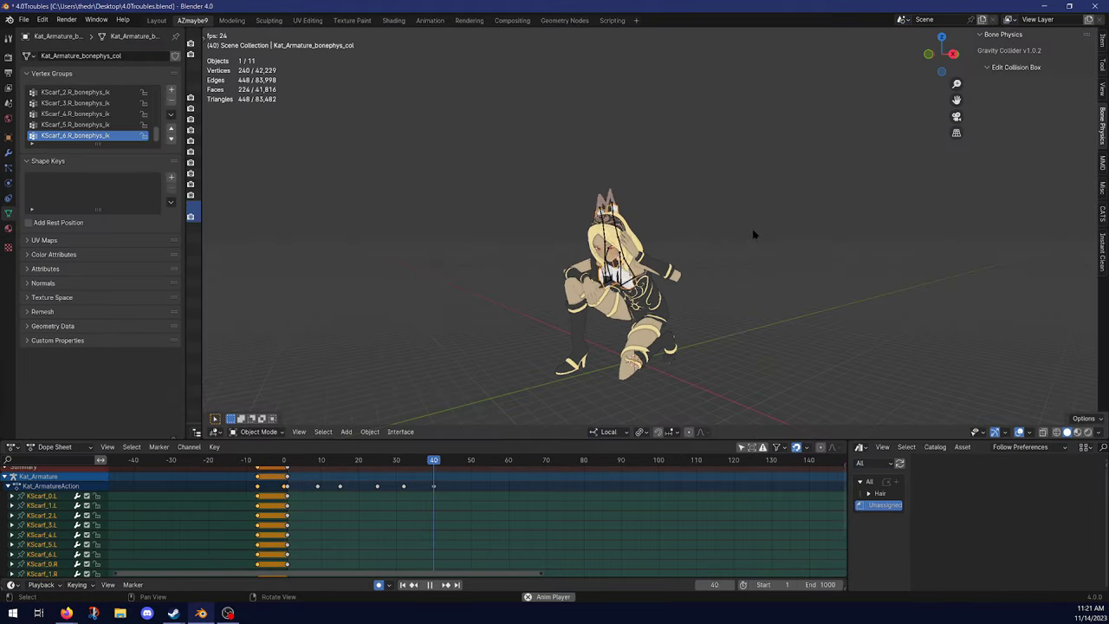
key("Escape")
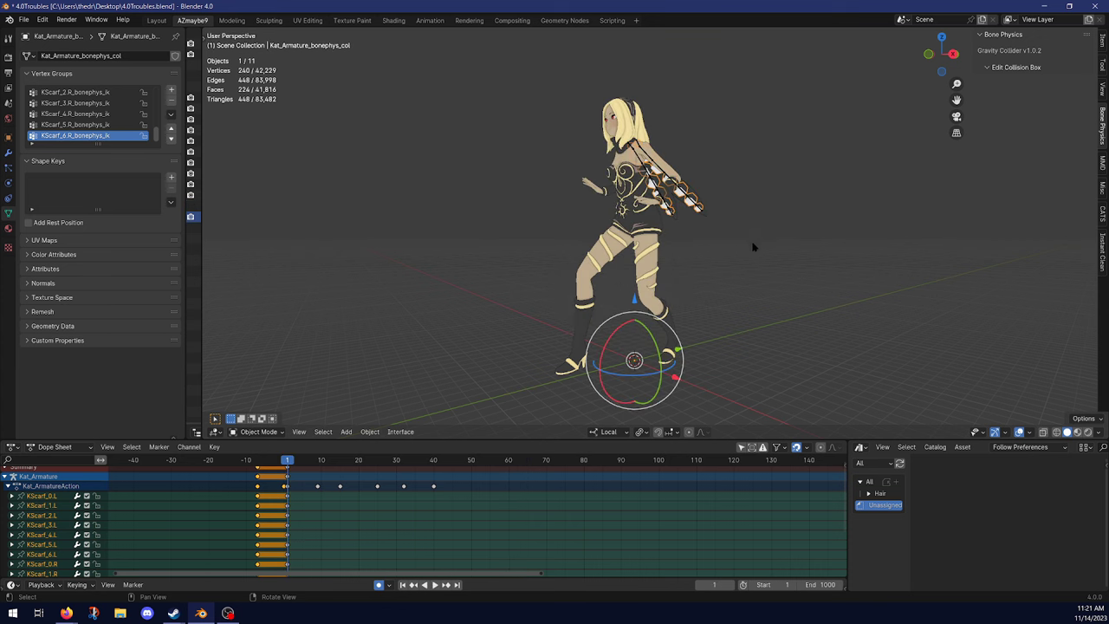
left_click(750, 250)
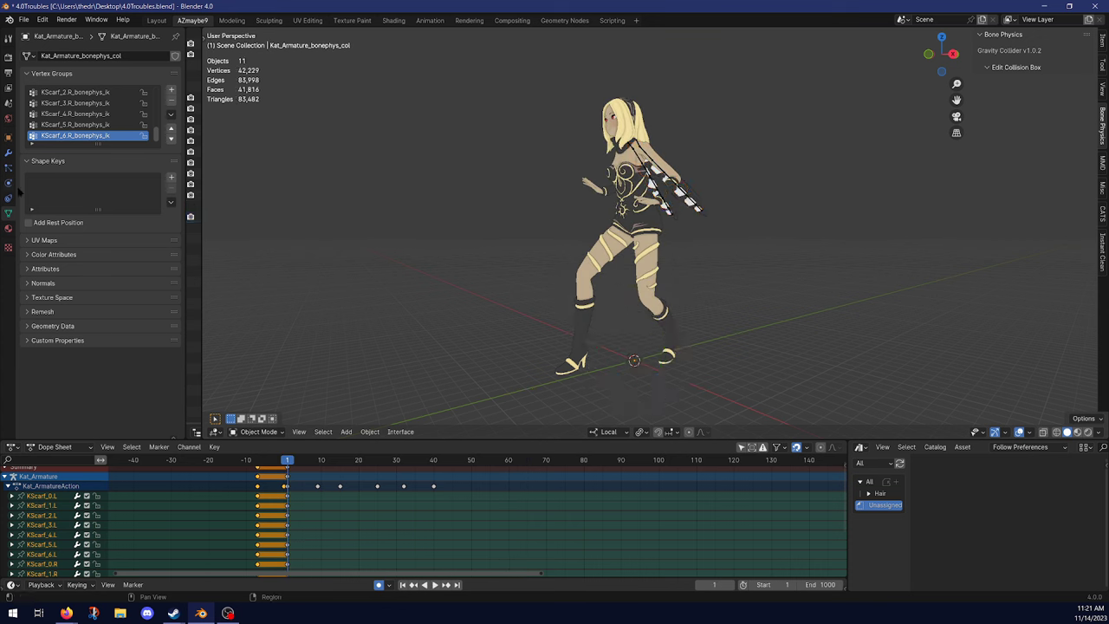
- Set the cloth Speed Multiplier of the scarf's collision mesh to 3
left_click(8, 184)
left_click(124, 136)
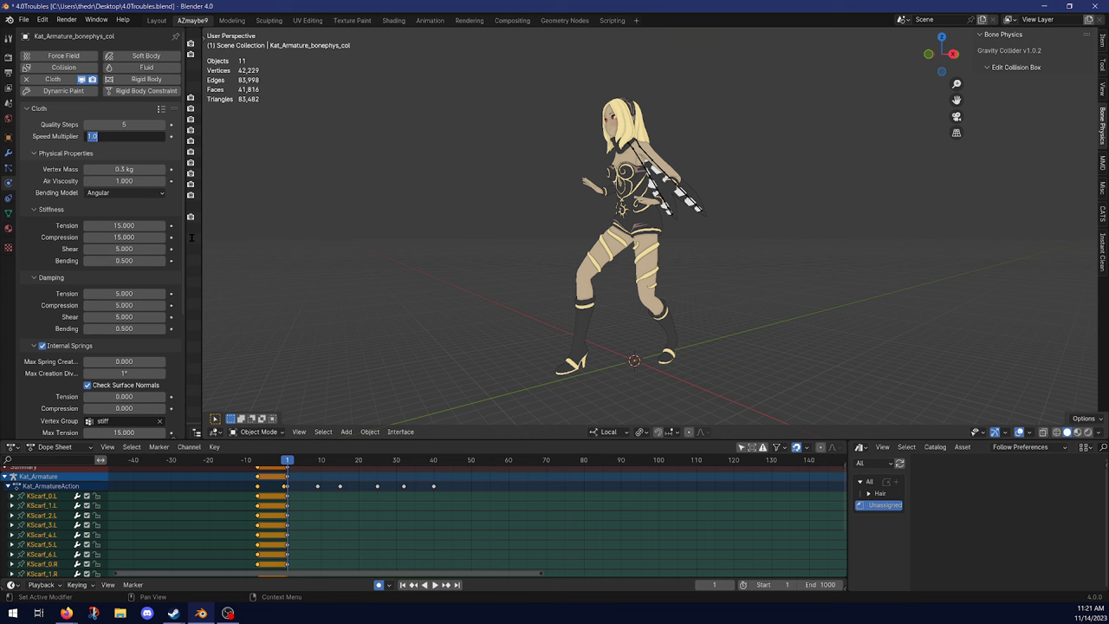
key("Return")
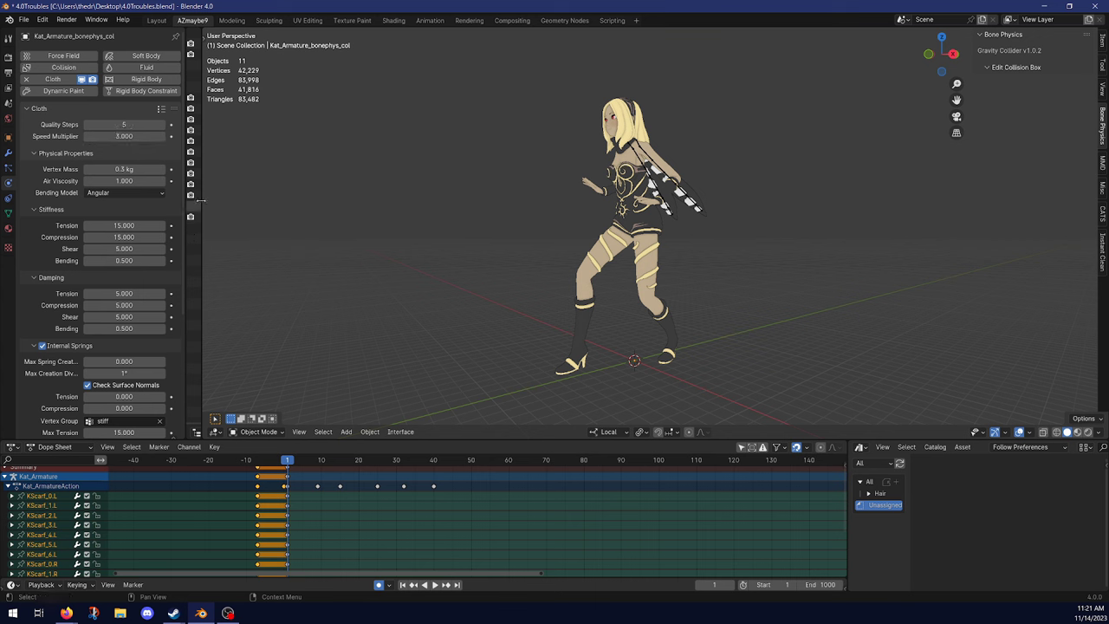
- Show the armature's Layer 1 collection again, pick the mid-torso bone in Pose Mode to identify it and return to Object Mode
middle_click_drag(346, 275, 397, 251)
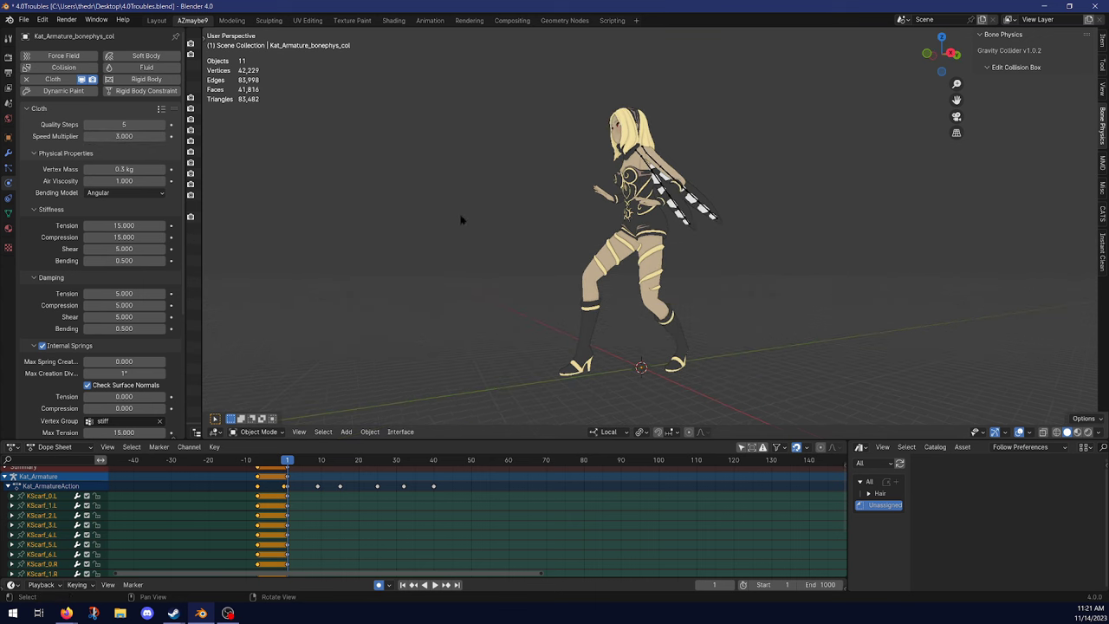
left_click(648, 159)
left_click(8, 184)
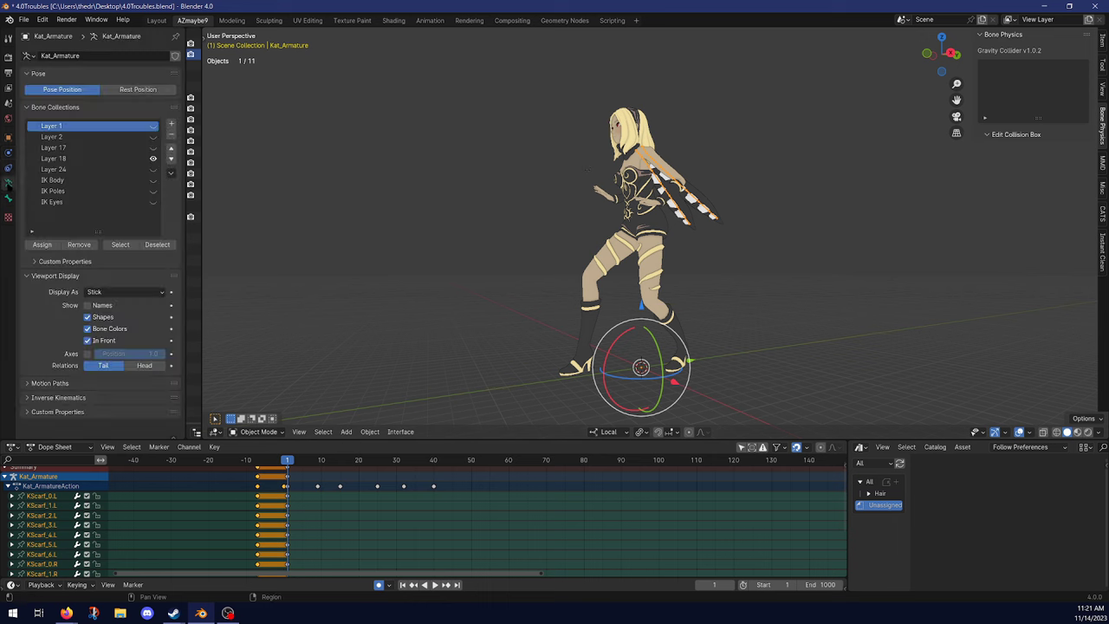
left_click(153, 126)
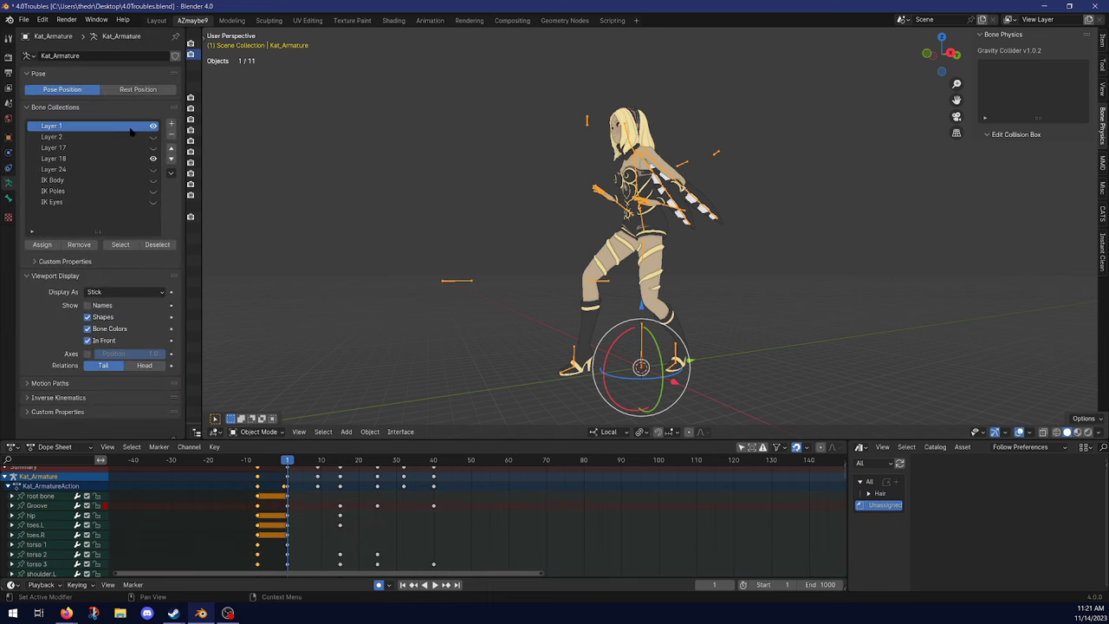
key("ctrl+Tab")
middle_click_drag(503, 177, 563, 193)
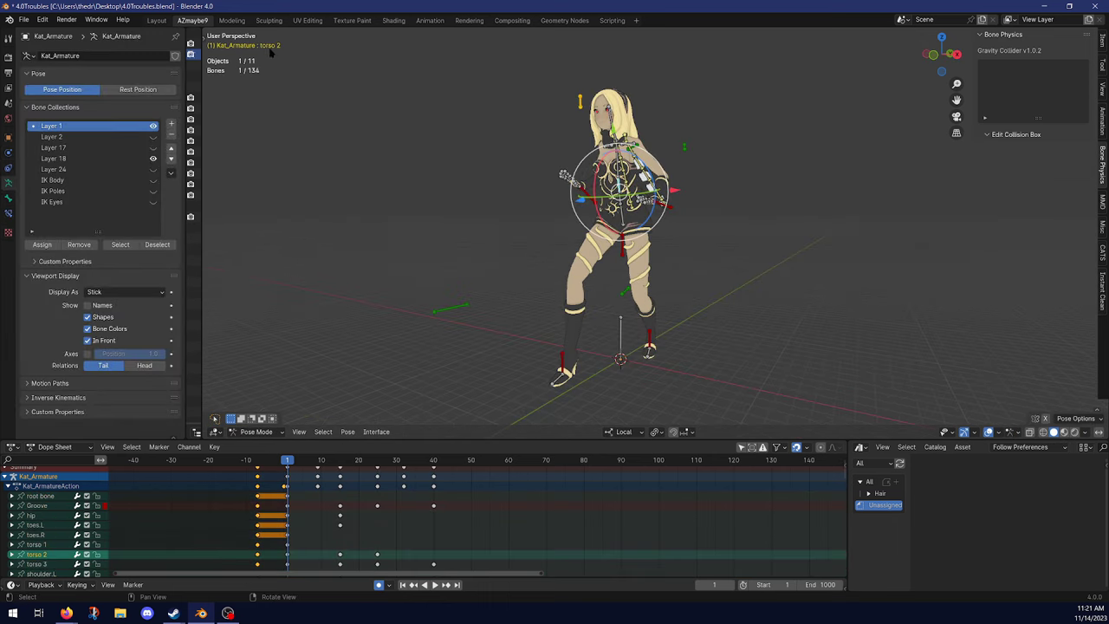
key("ctrl+Tab")
- Add a cube mesh and raise it about 12 m along local Z to the character's torso
left_click(346, 431)
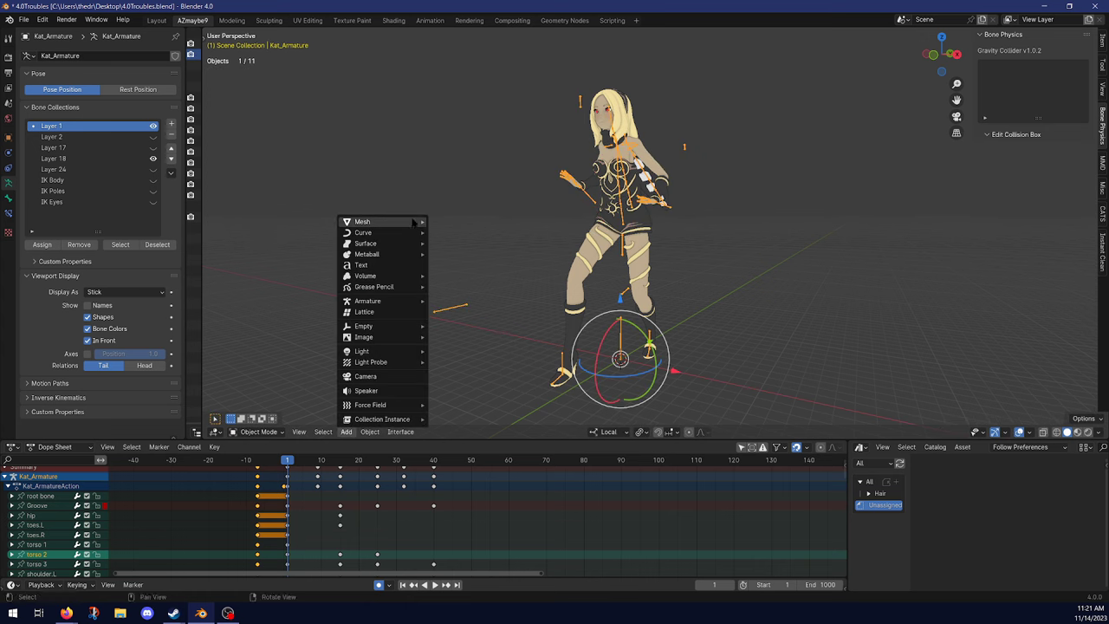
mouse_move(372, 221)
left_click(459, 235)
key("g")
key("z")
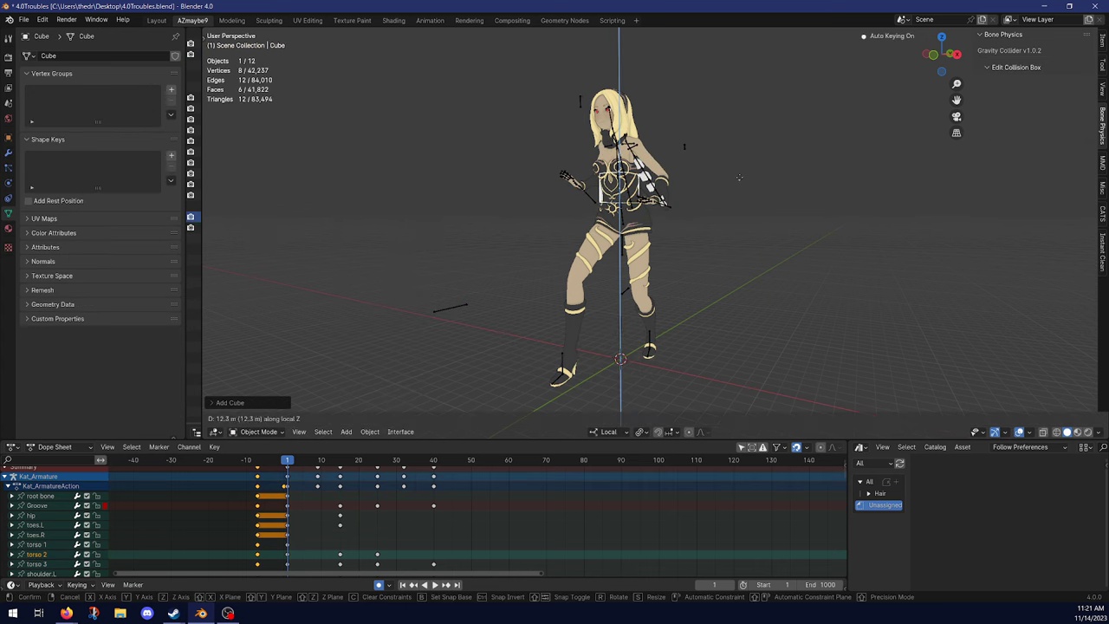
left_click(764, 180)
- Give the cube a Child Of constraint targeting the torso 2 bone of Kat_Armature and set its inverse
left_click(9, 198)
left_click(139, 56)
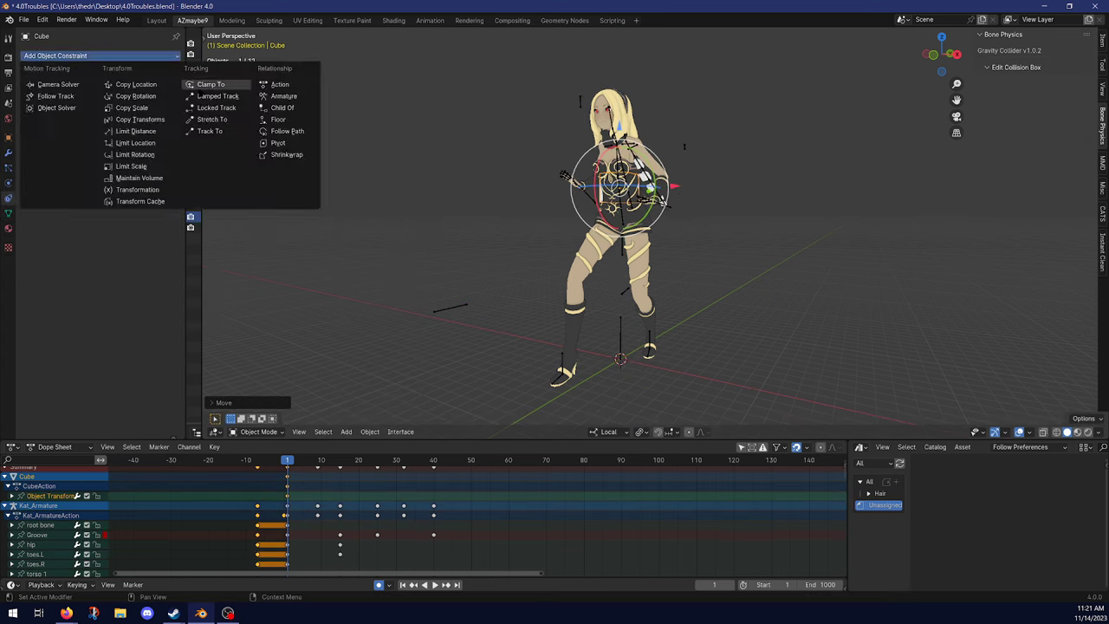
left_click(281, 108)
left_click(160, 90)
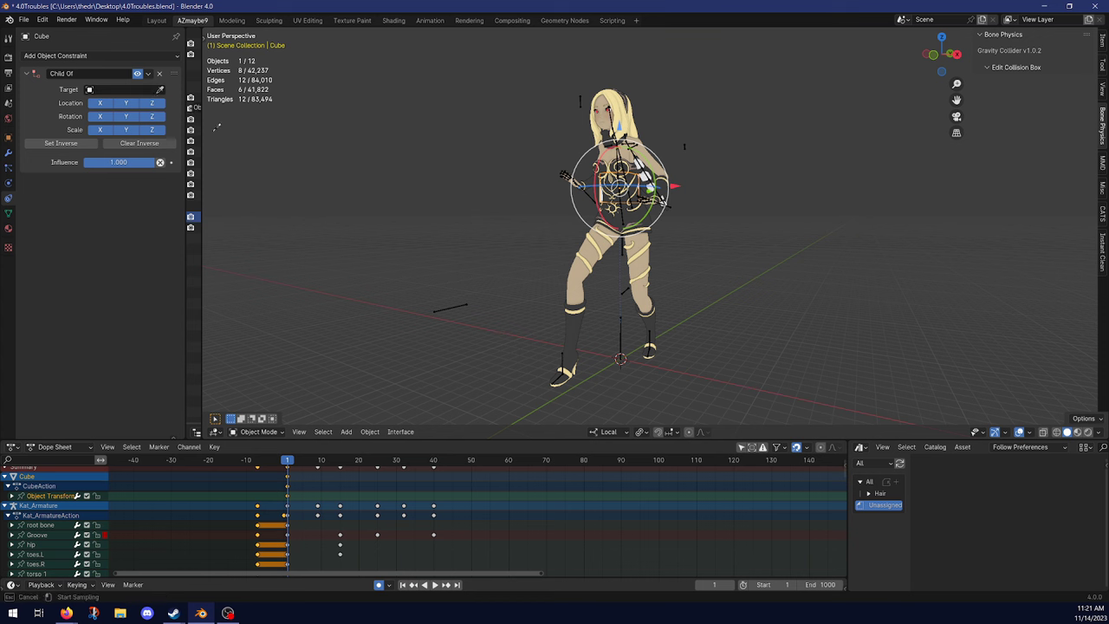
left_click(455, 308)
left_click(107, 102)
type("torso")
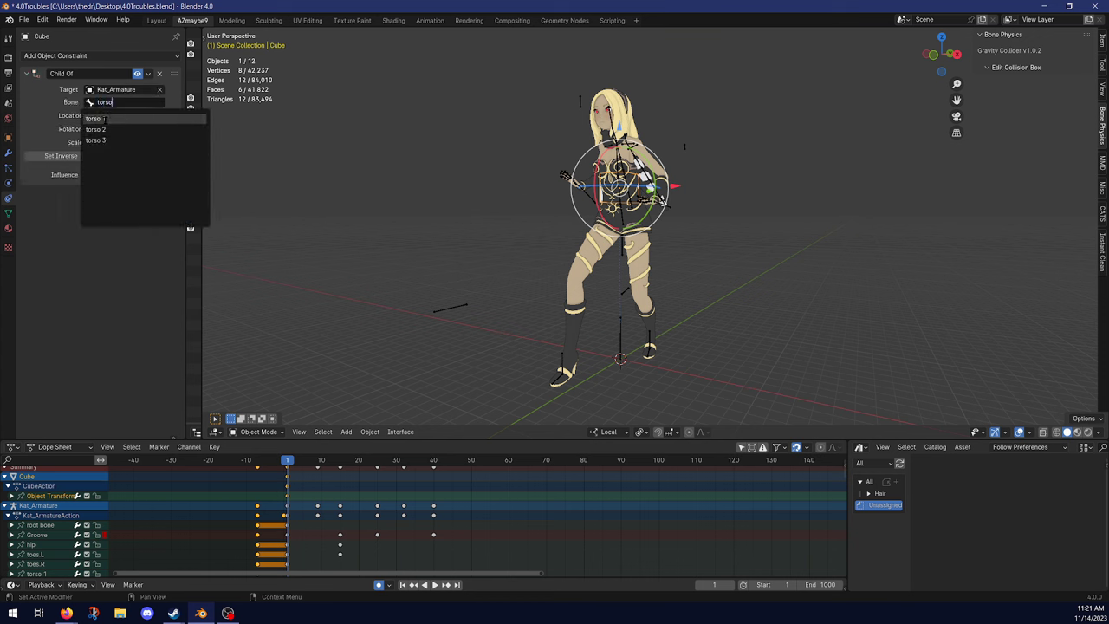
left_click(109, 130)
left_click(54, 155)
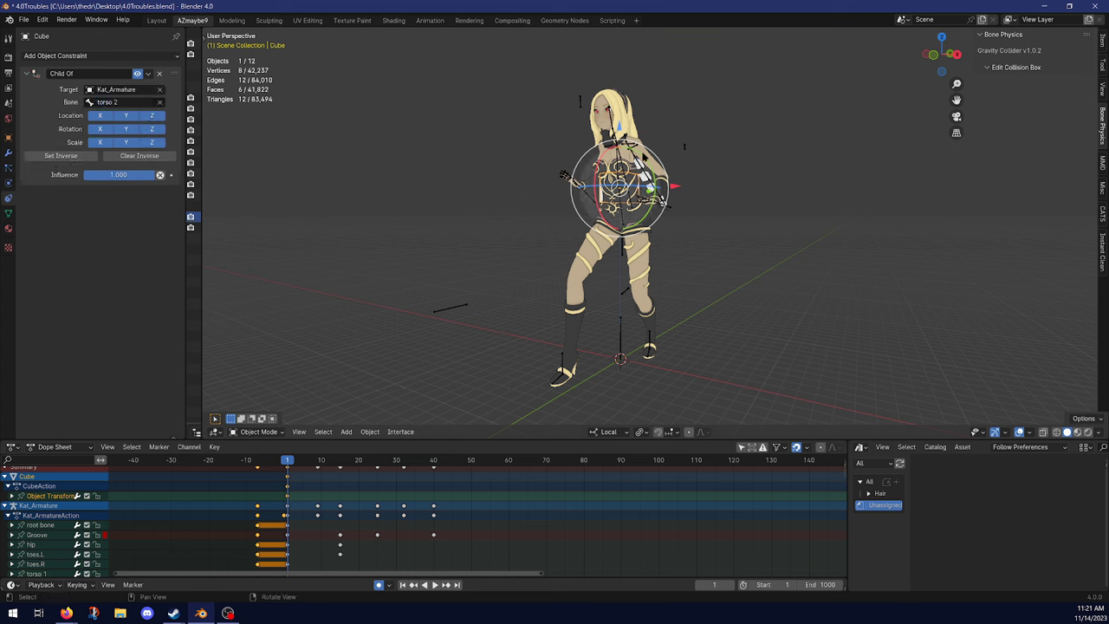
- Rotate the cube about its local X axis to follow the torso's lean and scale it about 2 times along local Z
middle_click_drag(754, 201, 832, 204)
middle_click_drag(678, 206, 673, 207)
key("r")
key("x")
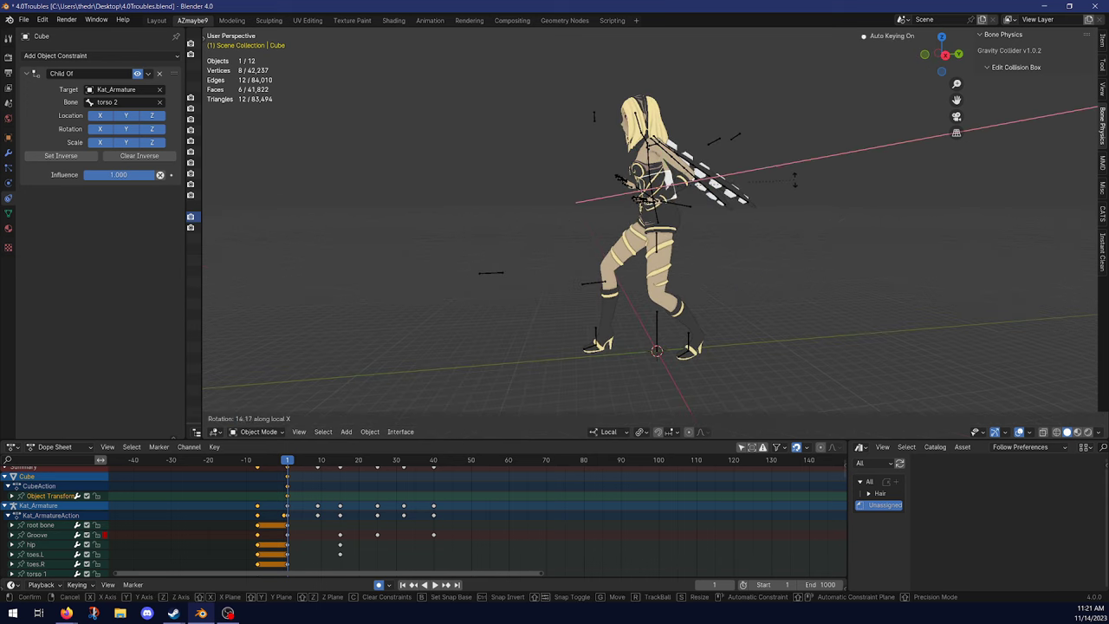
left_click(799, 198)
key("s")
key("z")
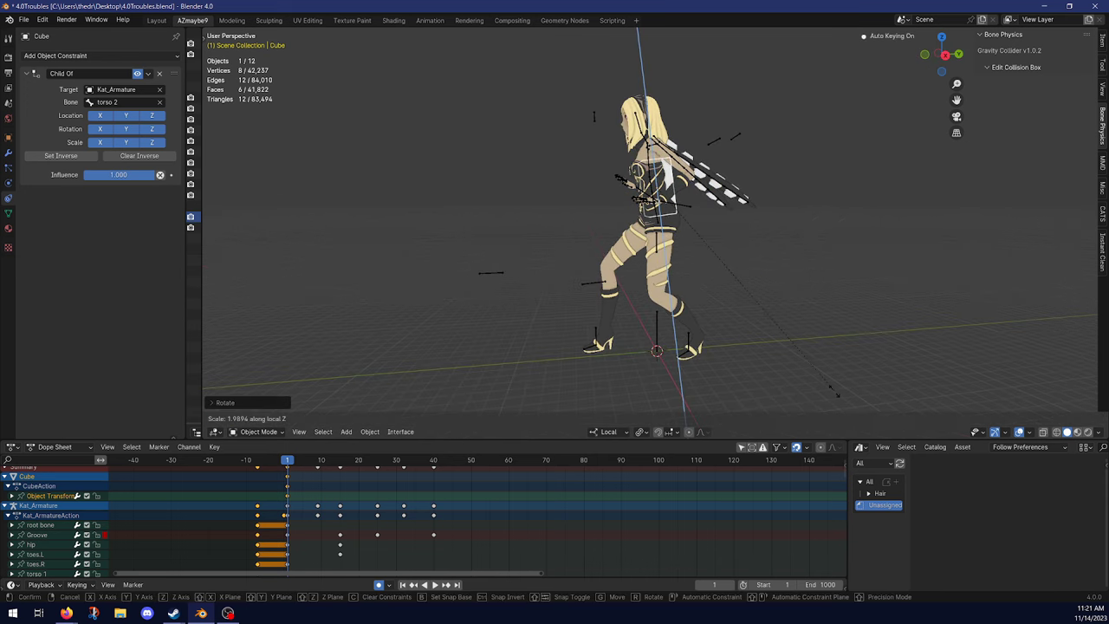
left_click(838, 394)
- Scale the cube about 2.4 times along local X and move it to cover the character's torso
middle_click_drag(630, 115, 743, 142)
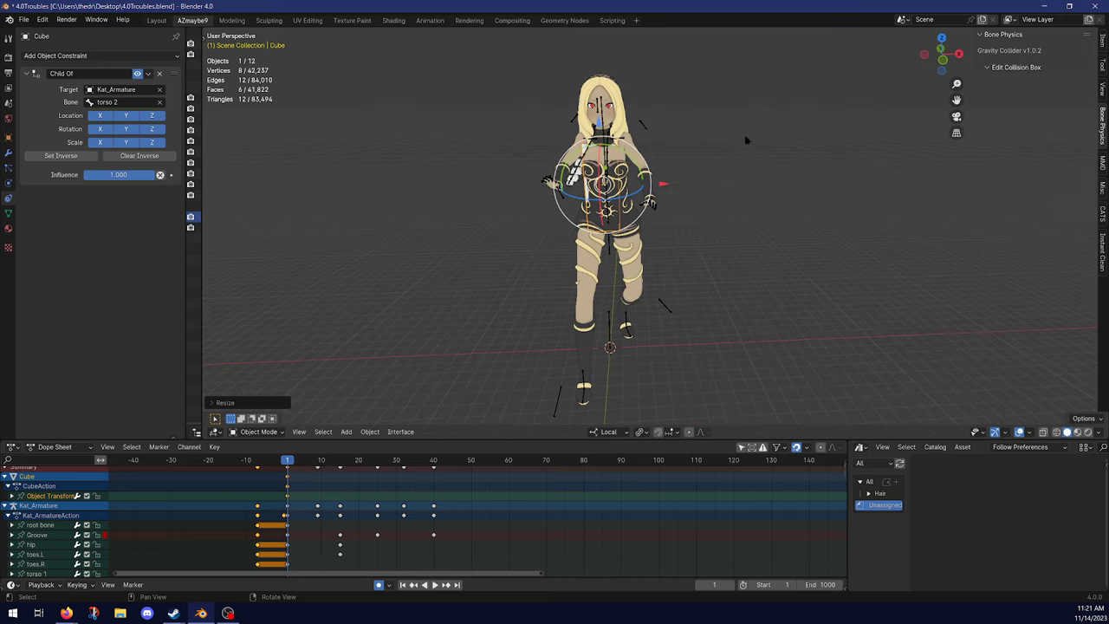
key("s")
key("x")
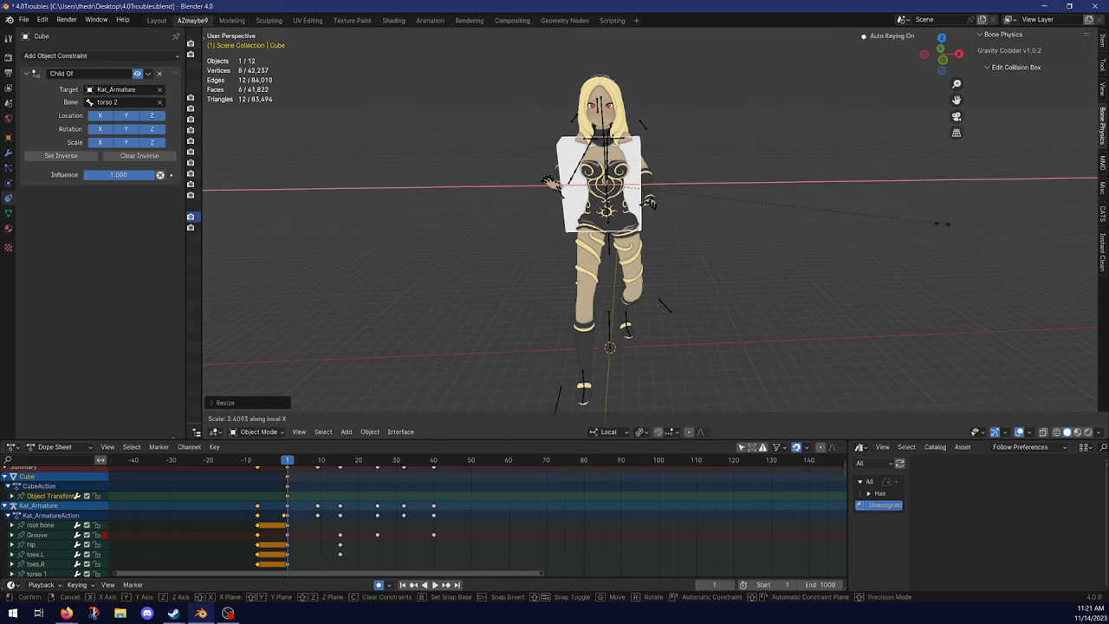
left_click(930, 224)
key("g")
left_click(939, 222)
middle_click_drag(922, 221, 804, 210)
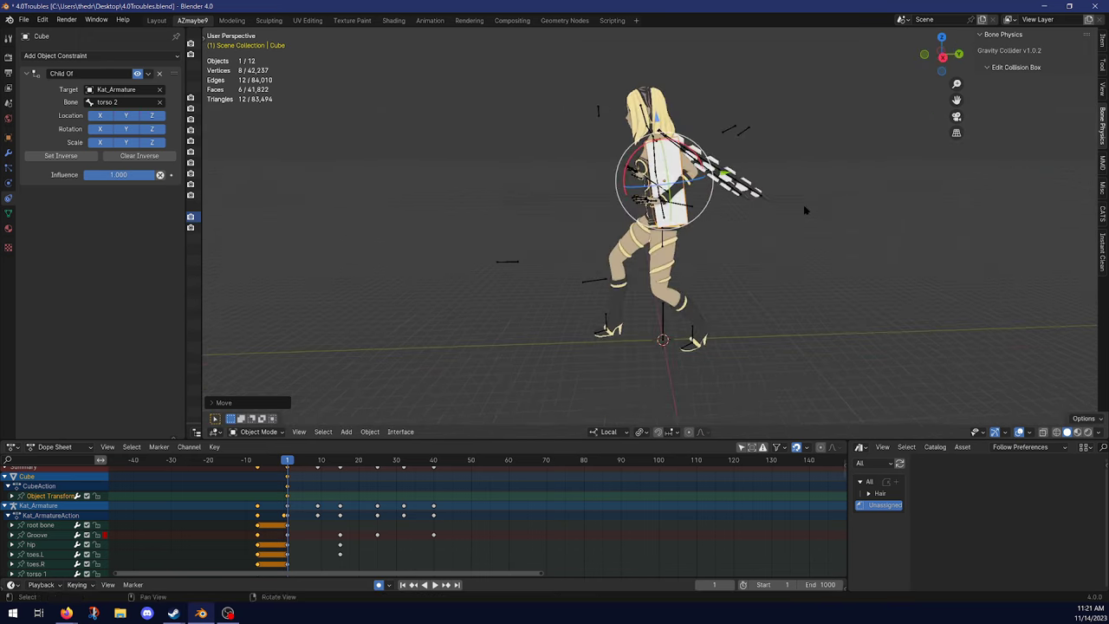
key("g")
left_click(596, 187)
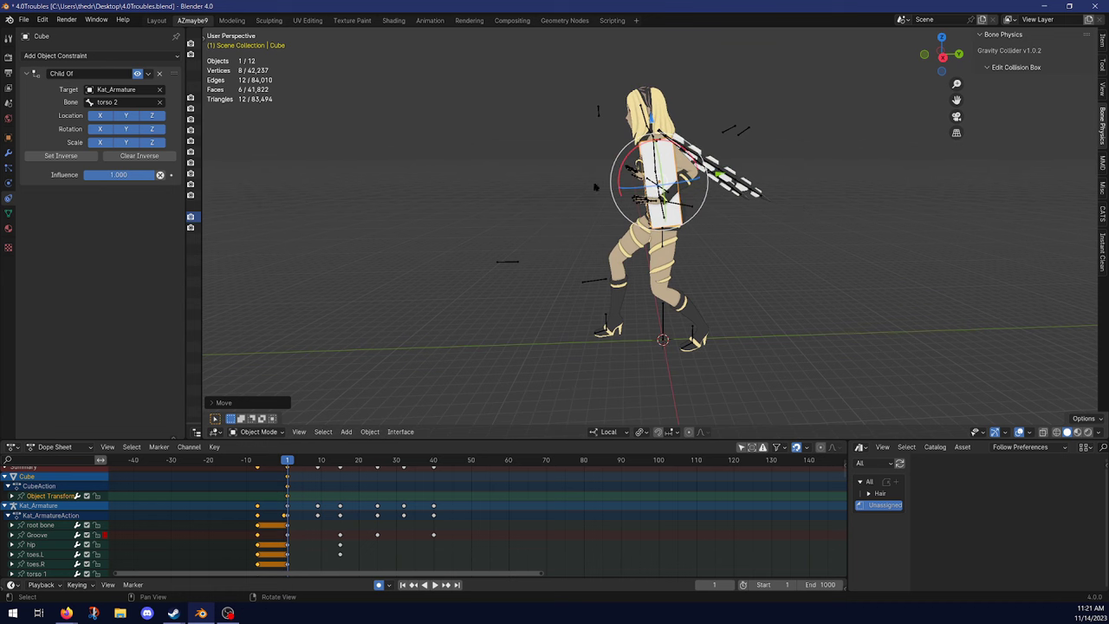
- Enable Collision physics on the torso cube and hide the cube in the viewport
left_click(9, 183)
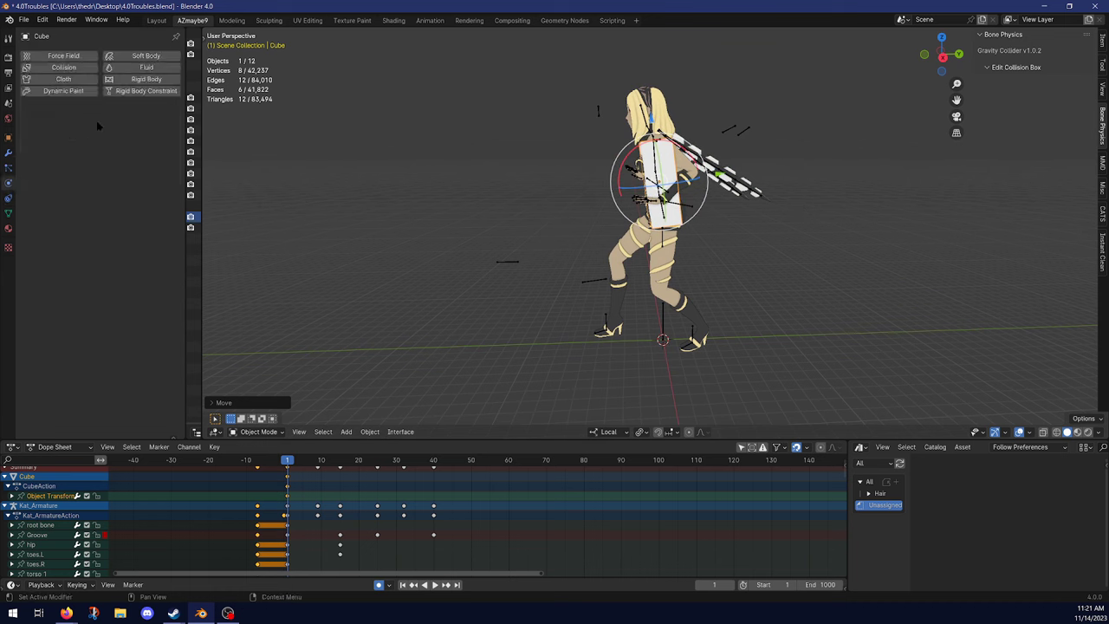
left_click(85, 67)
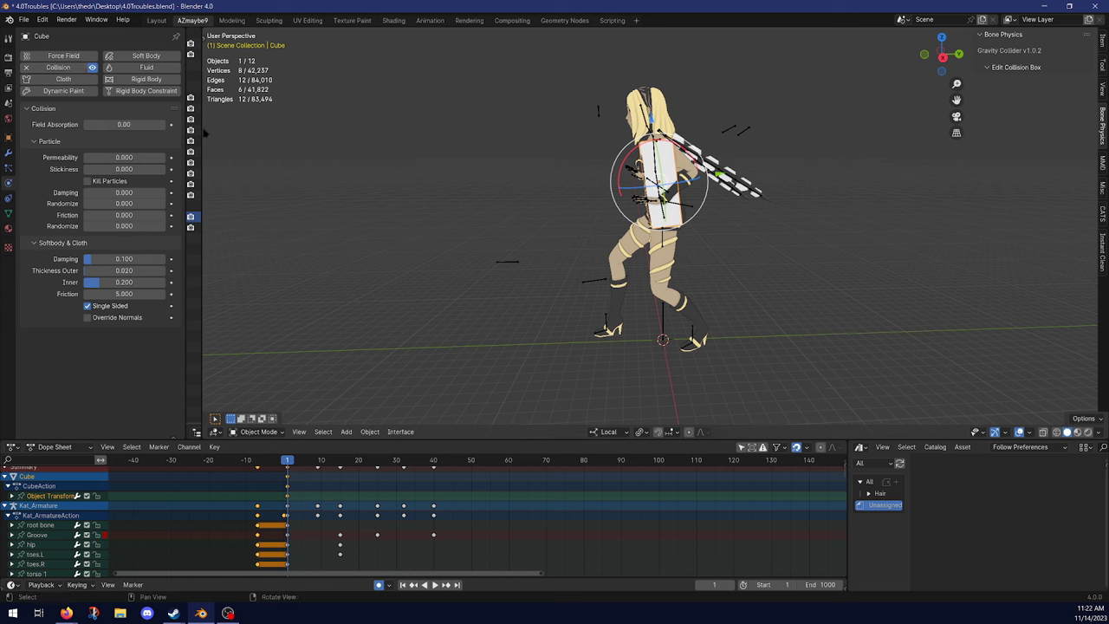
left_click_drag(201, 132, 378, 165)
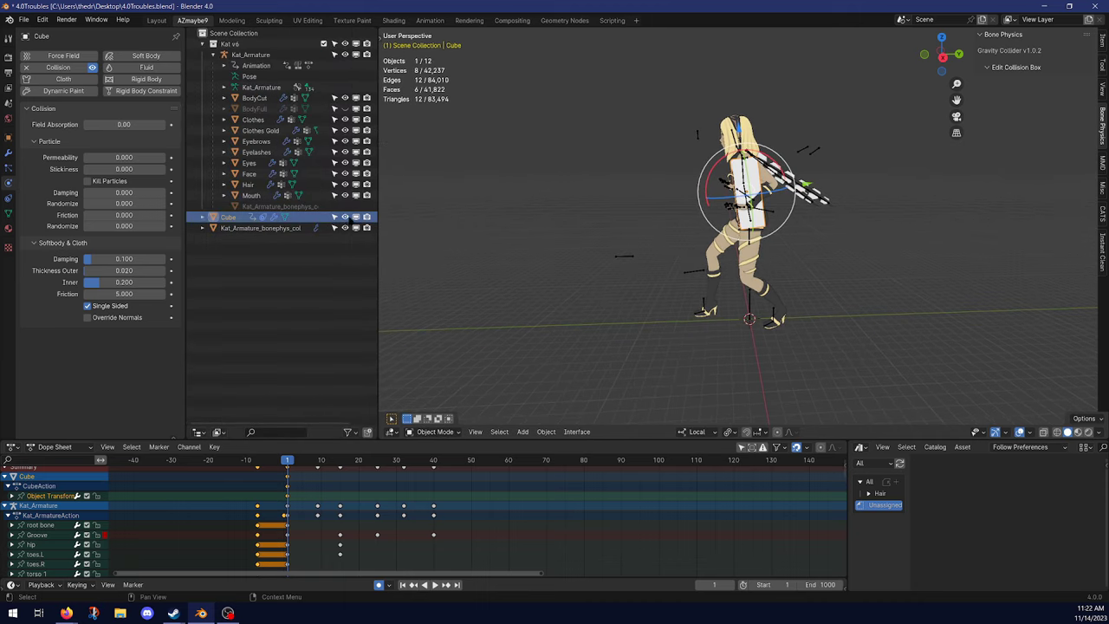
key("x")
left_click_drag(378, 206, 202, 206)
- Play the character animation from the first frame and examine the scarf's movement with the viewport overlays hidden
key("space")
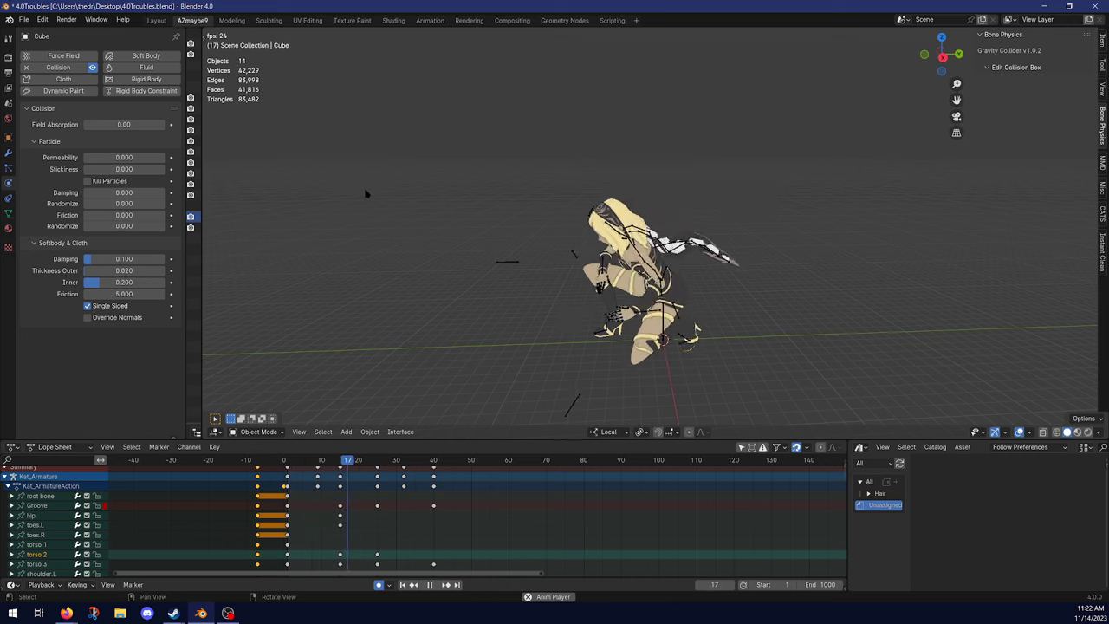
middle_click_drag(366, 194, 414, 148)
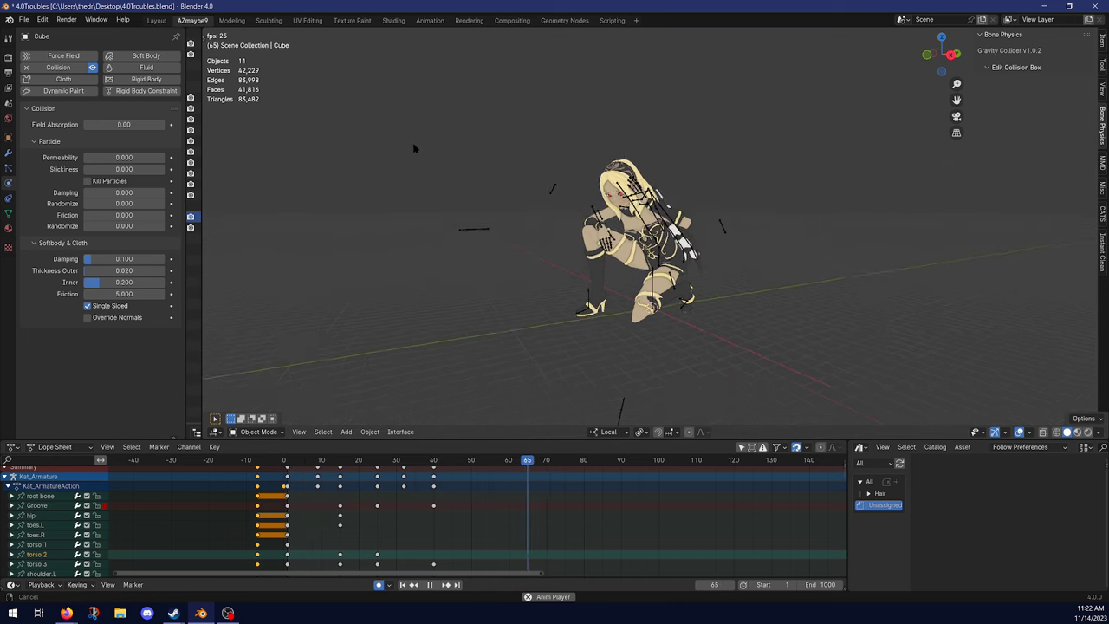
key("shift+alt+z")
key("shift+Left")
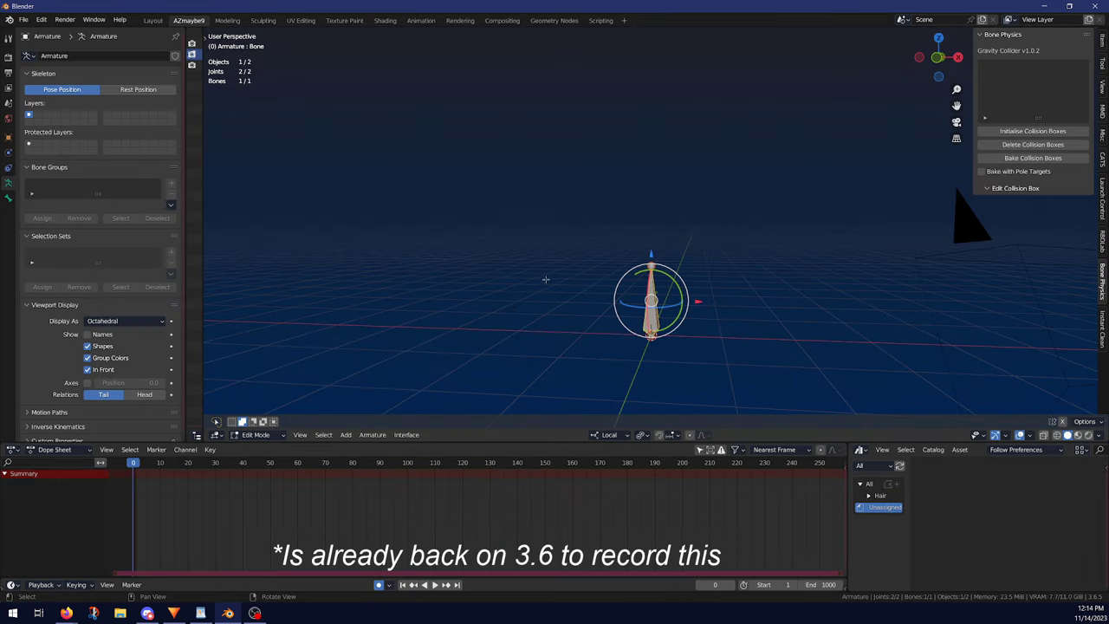
- Duplicate the armature's bone about 2.3 m upward along local Z and offset the copy sideways along local X
key("shift+d")
key("z")
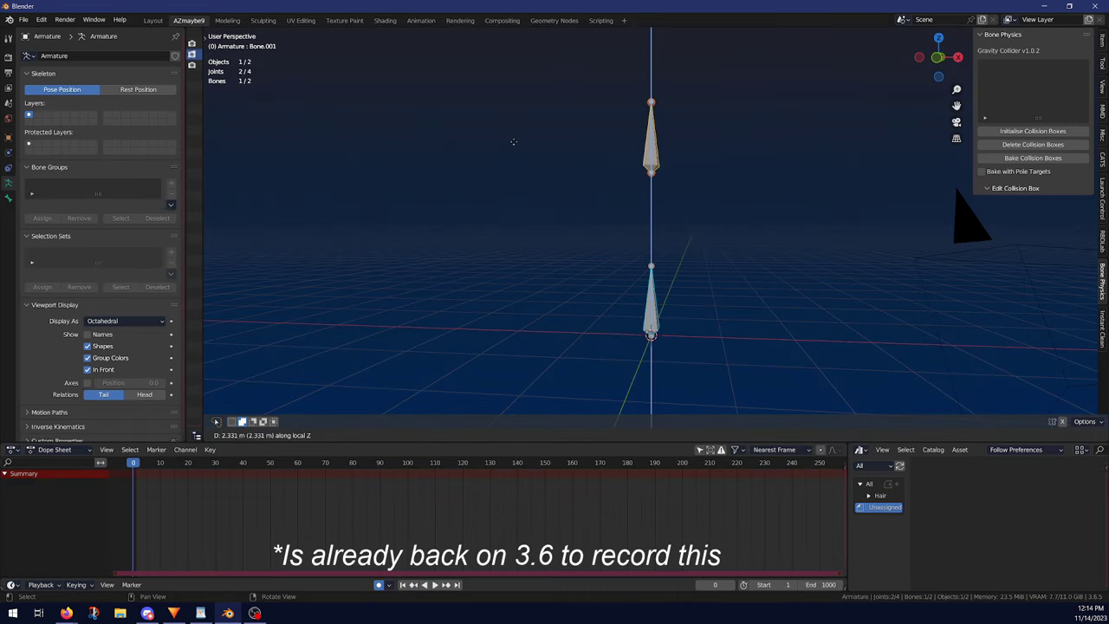
left_click(511, 146)
key("g")
key("x")
left_click(598, 192)
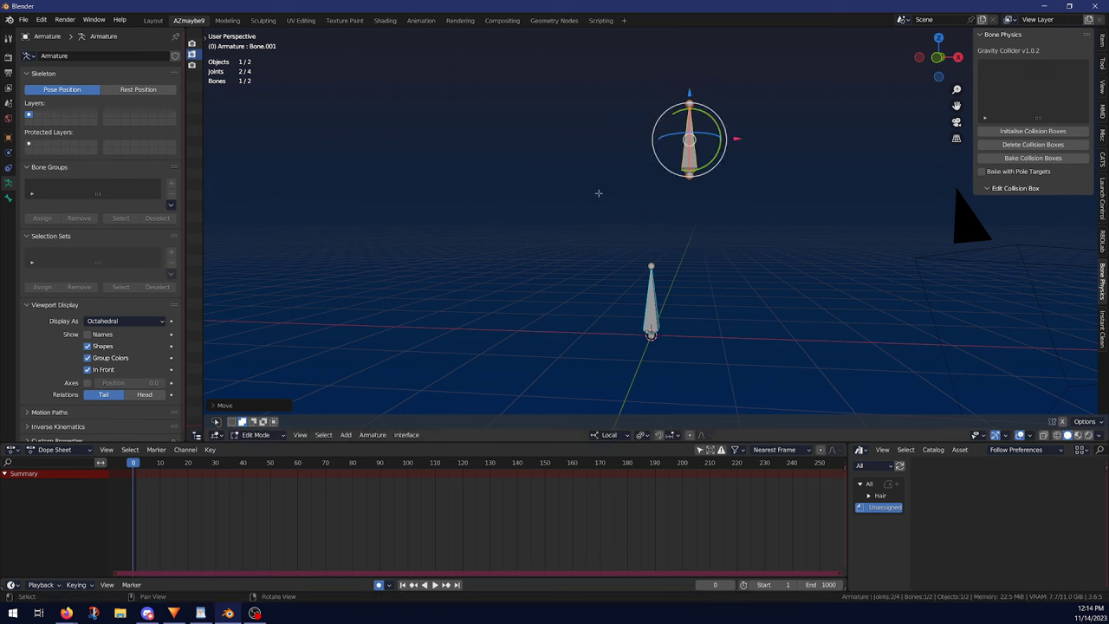
- Duplicate the raised bone along negative local X to the opposite side and tilt both raised bones about local X
key("shift+d")
key("x")
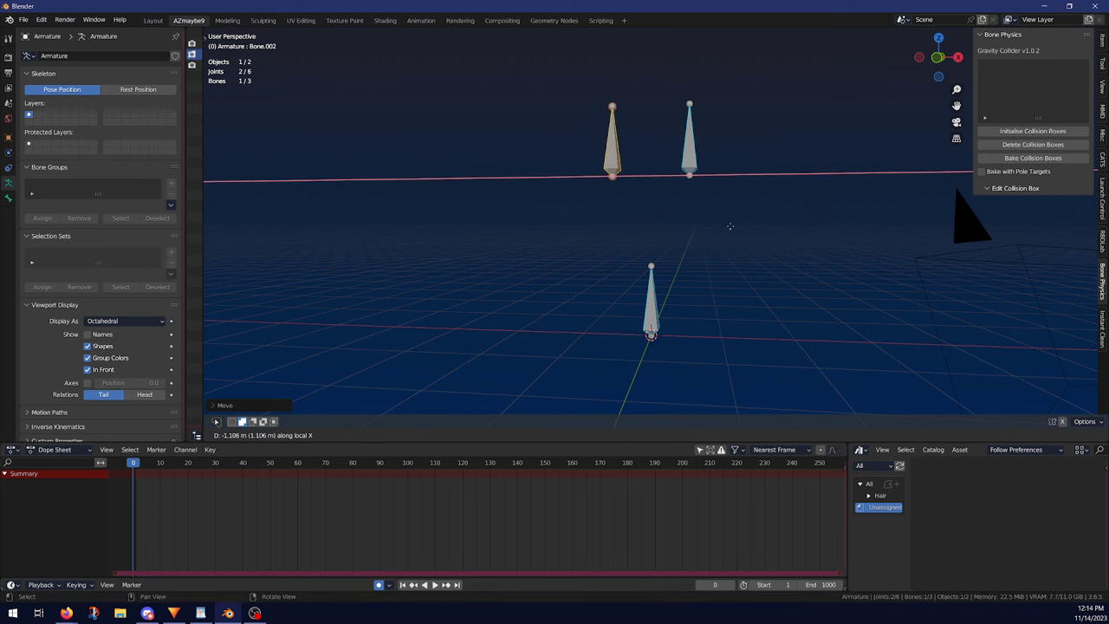
left_click(735, 218)
left_click(688, 145, "shift")
key("r")
key("x")
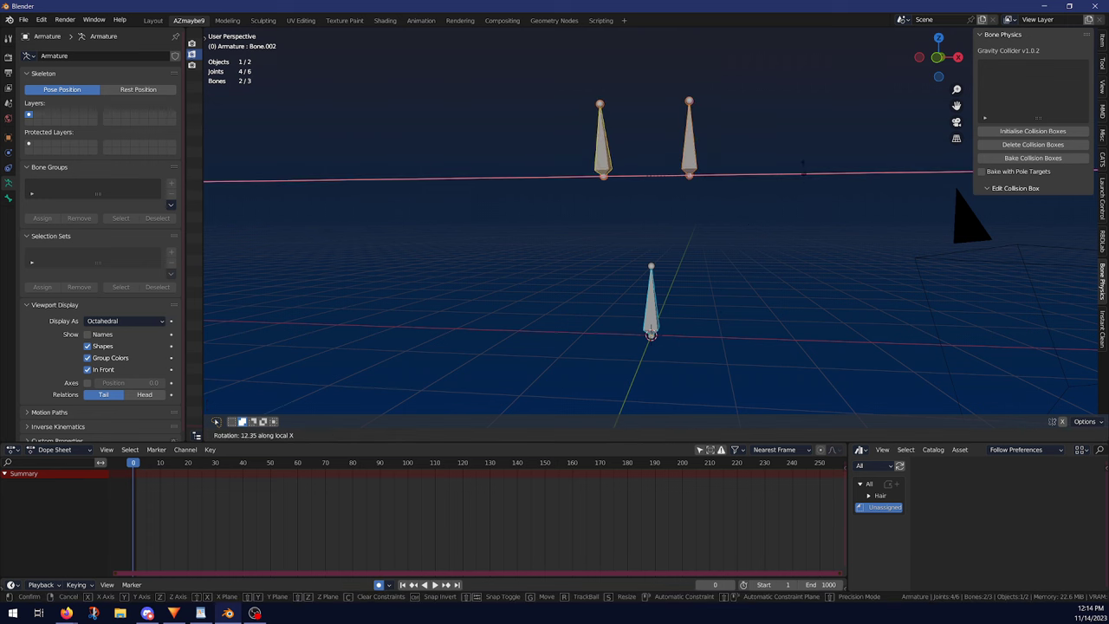
left_click(666, 87)
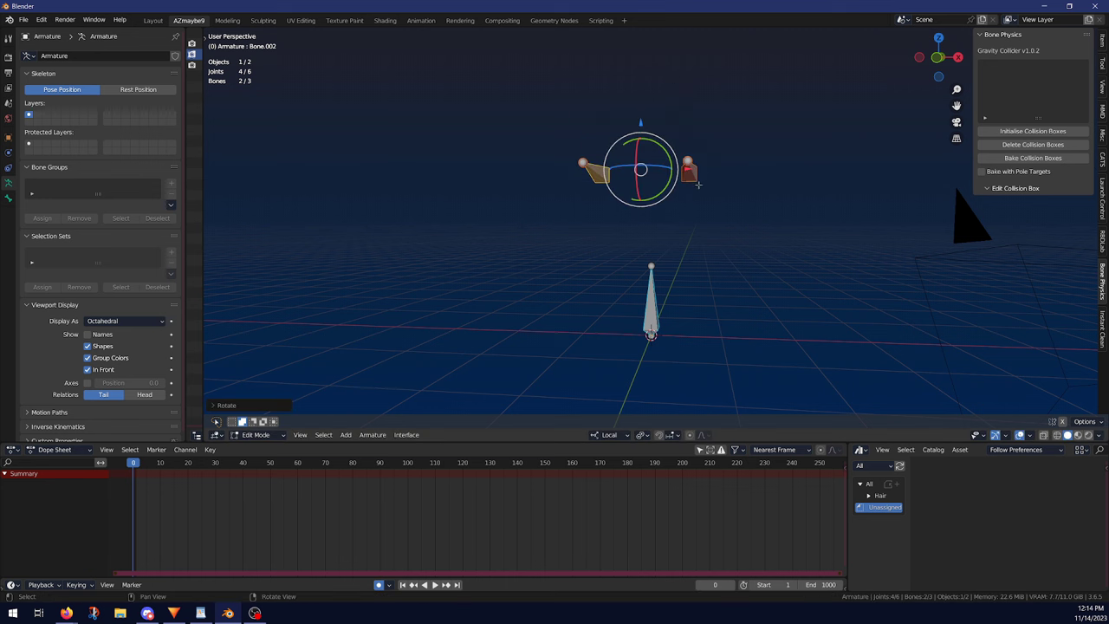
- Parent the two raised bones to the base bone, keeping their offset
left_click(653, 304, "shift")
key("q")
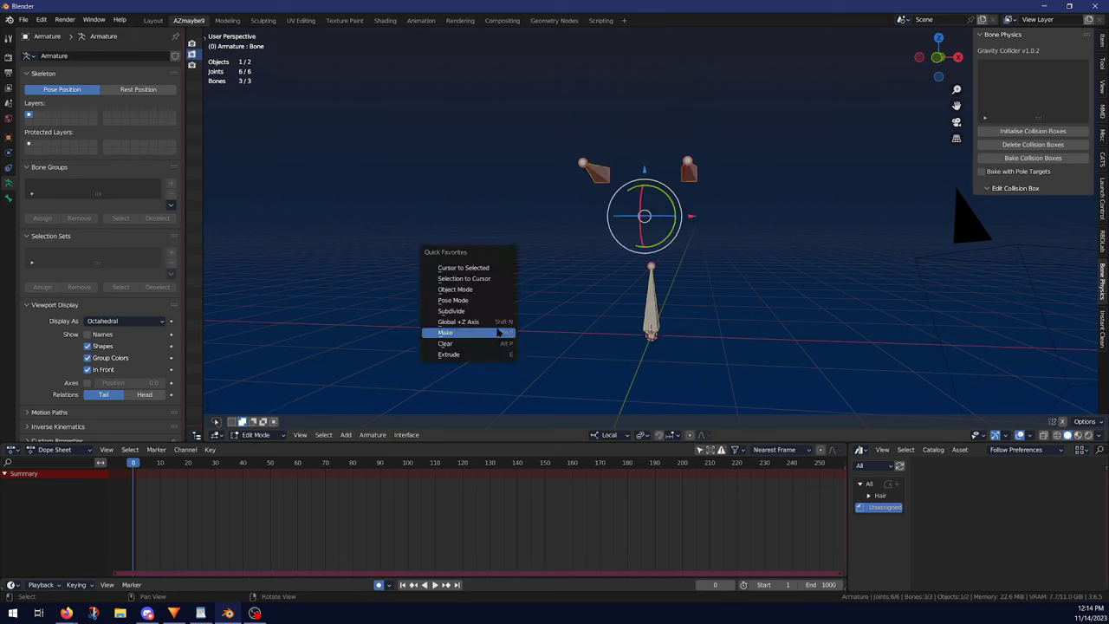
left_click(498, 333)
left_click(502, 333)
left_click(513, 318)
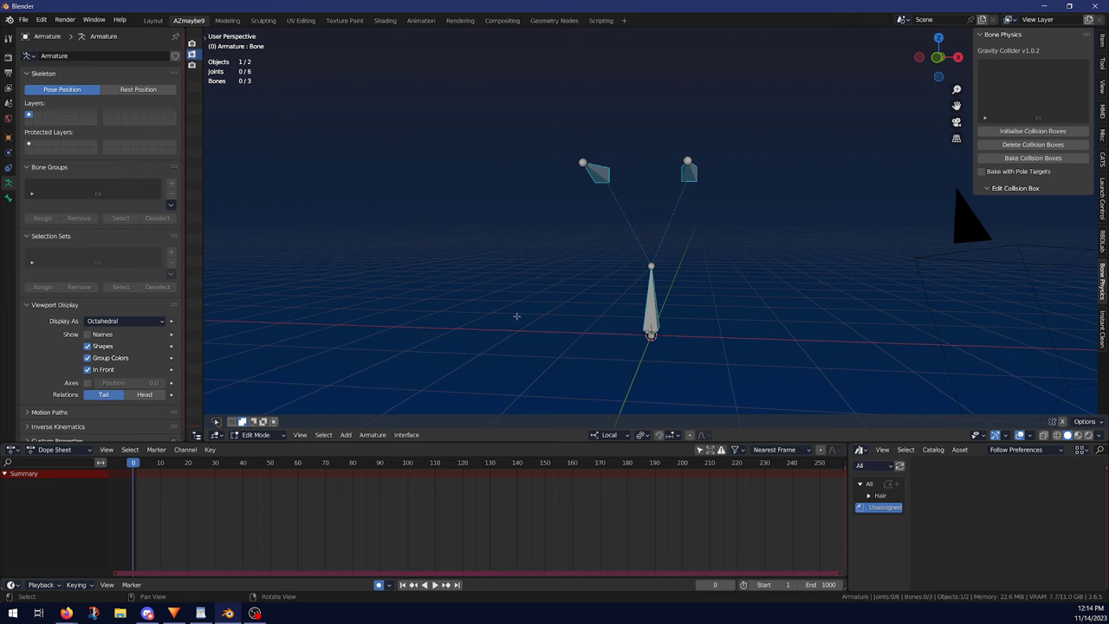
- Select the two raised bones, then initialise and bake their collision boxes with Gravity Collider
middle_click_drag(518, 318, 626, 254)
mouse_move(723, 209)
left_mouse_down()
mouse_move(495, 184)
mouse_move(724, 110)
left_mouse_up()
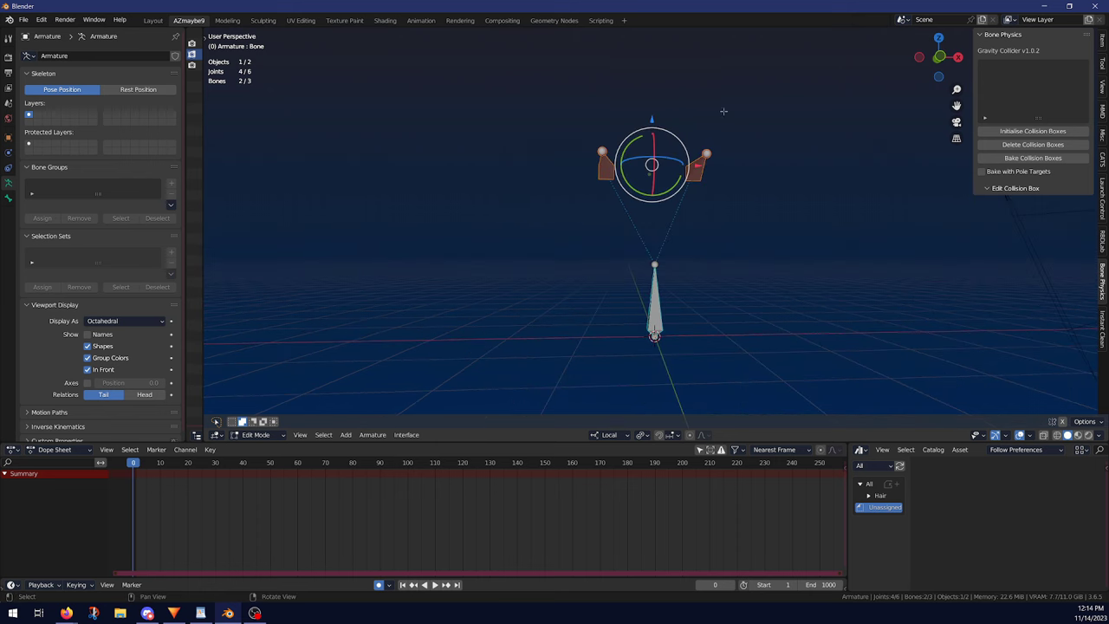
left_click(988, 131)
left_click(1010, 159)
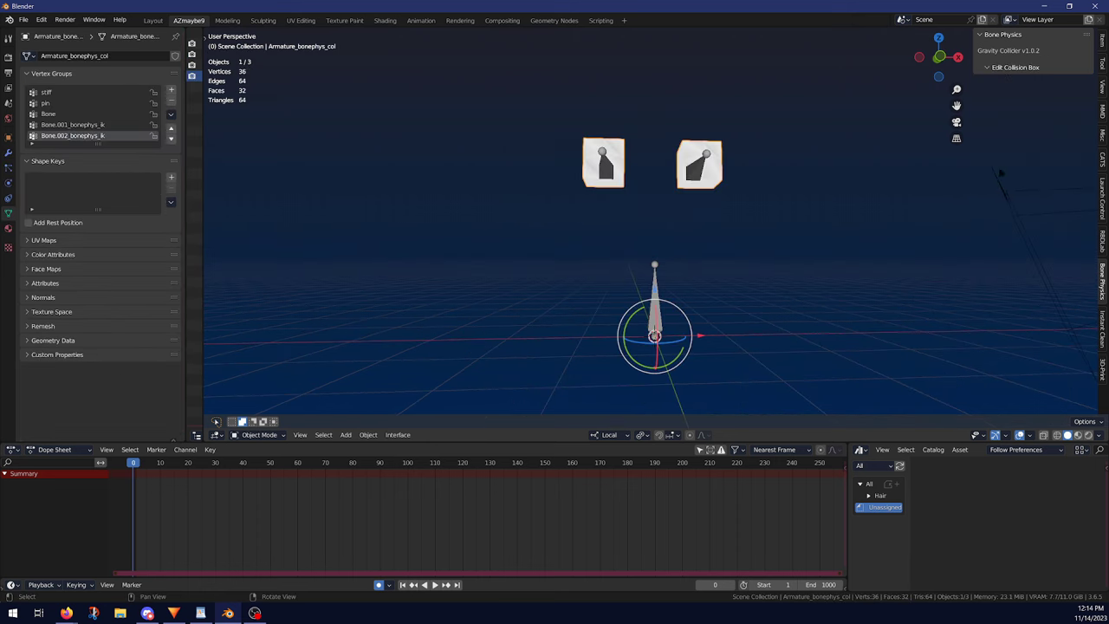
- Play the simulation to check how the two collision boxes and their bones move, and return to the start frame
mouse_move(687, 299)
middle_mouse_down()
mouse_move(595, 285)
mouse_move(673, 290)
middle_mouse_up()
key("space")
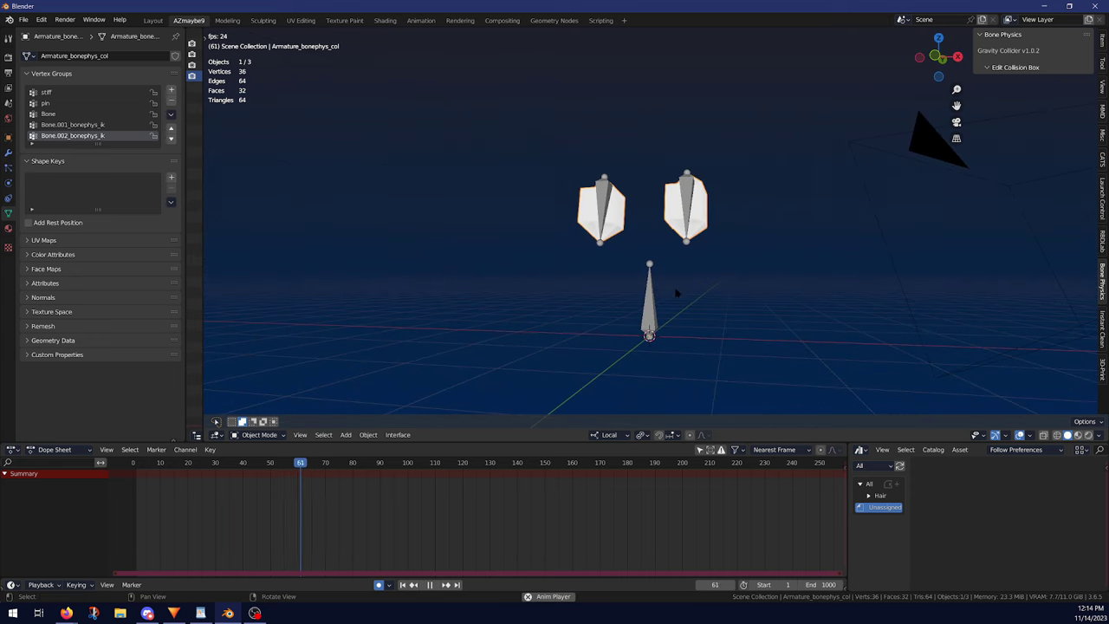
key("Escape")
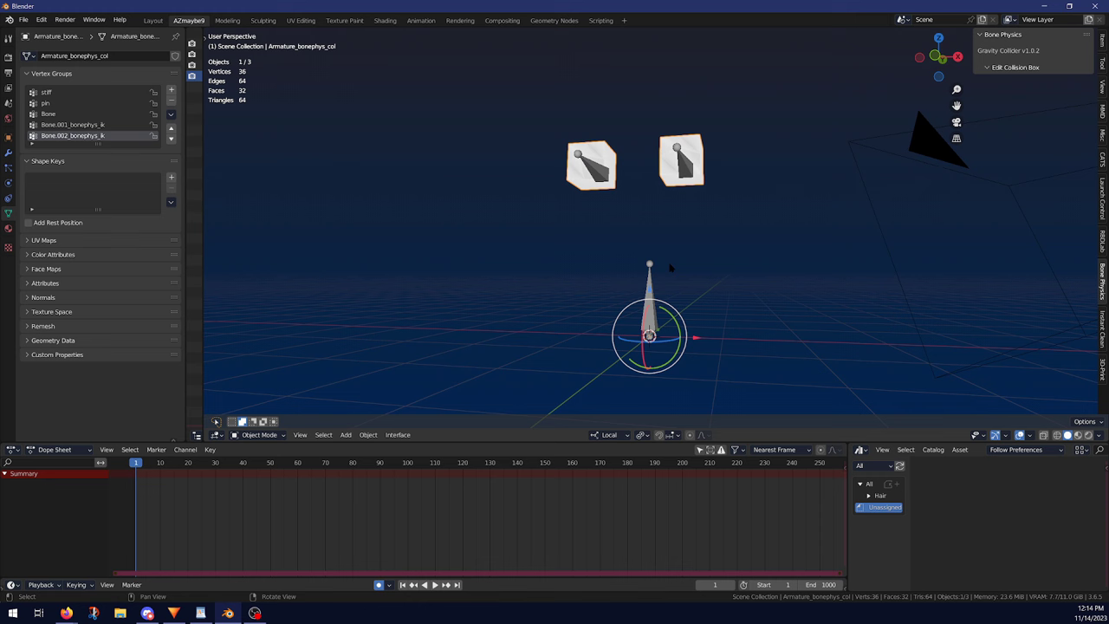
- Put Armature_bonephys_col into Weight Paint mode with the pin vertex group active
middle_click_drag(560, 297, 455, 297)
left_click(265, 435)
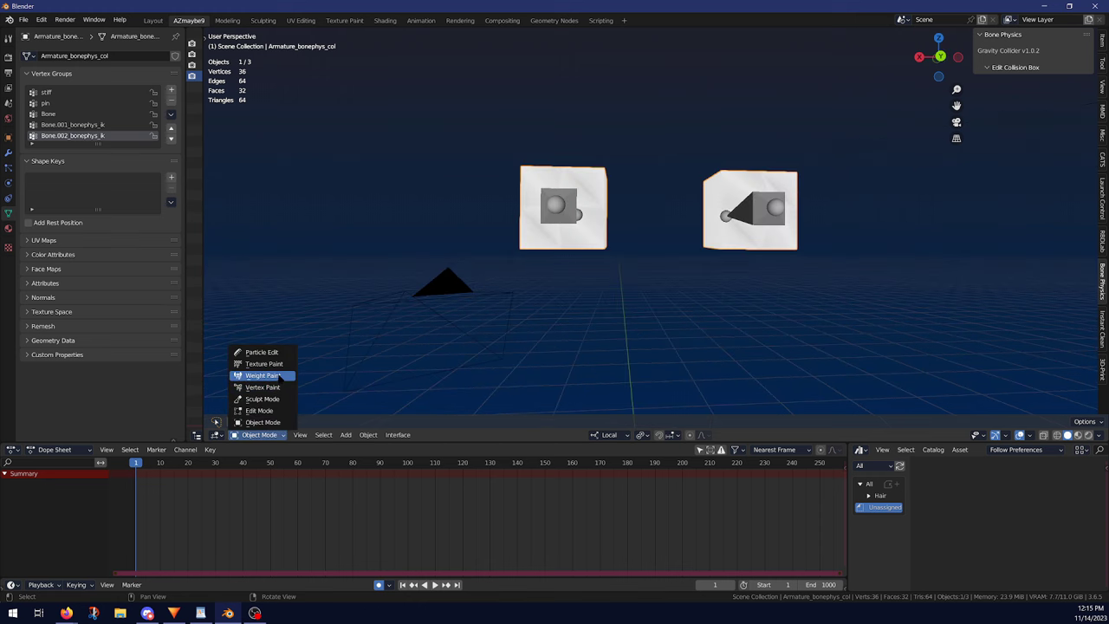
left_click(276, 377)
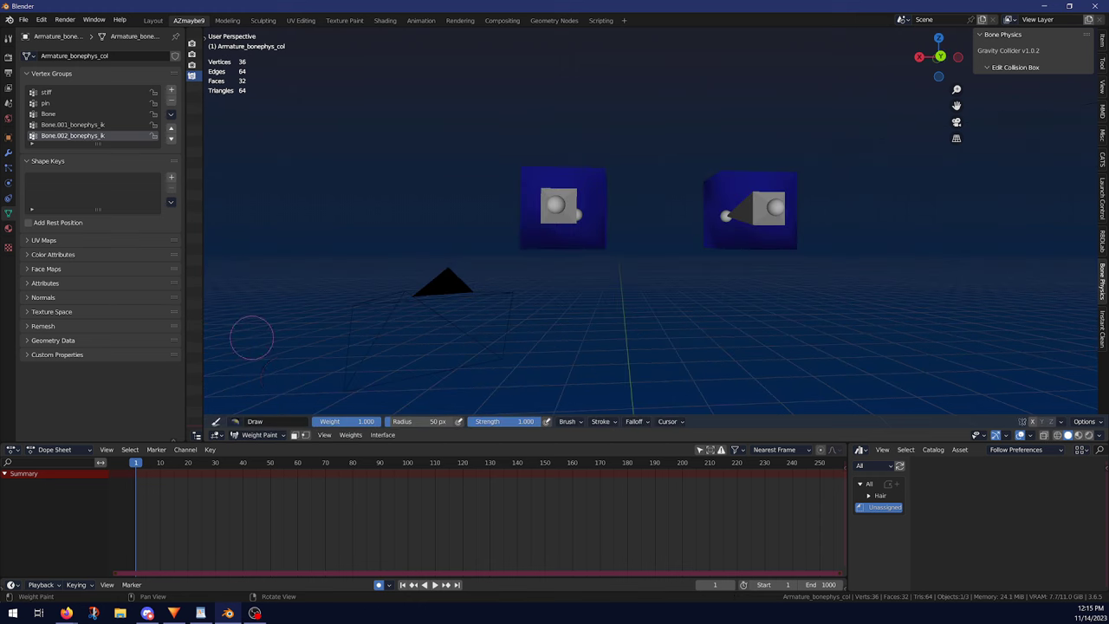
left_click(45, 103)
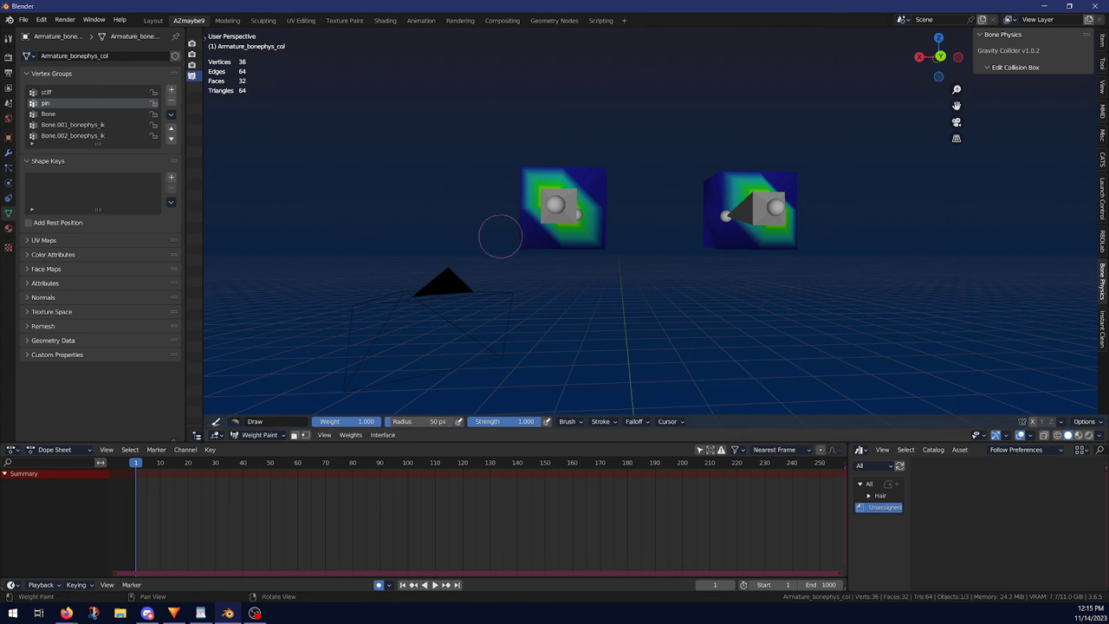
- Adjust the Draw brush's blend mode, set its radius to 296 px and paint pin weight onto the facing sides of both boxes
left_click(569, 422)
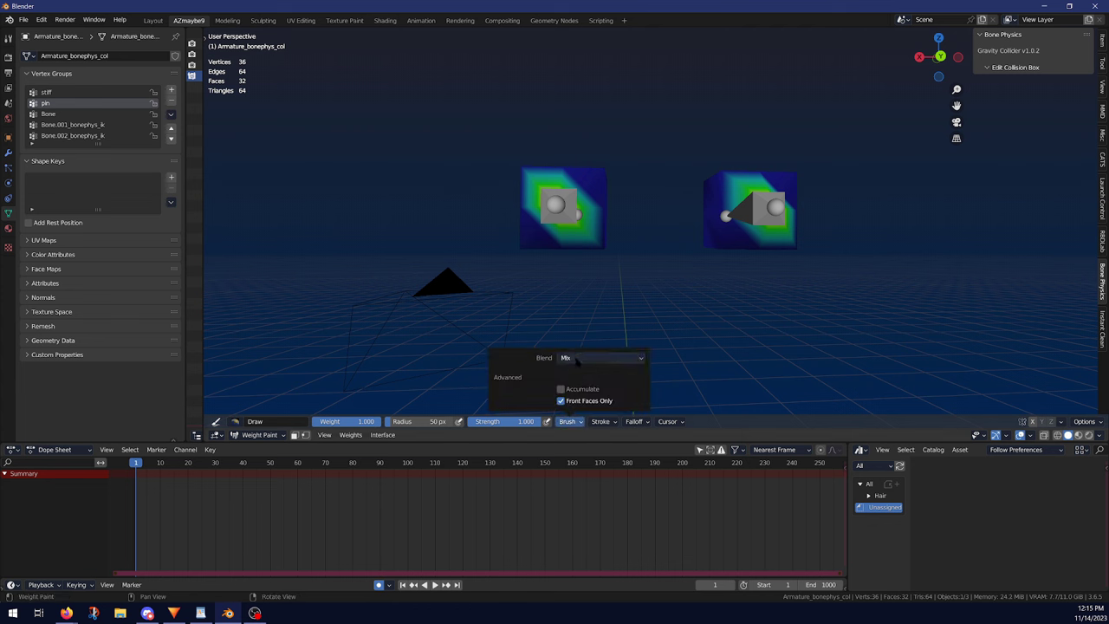
left_click(578, 358)
left_click(593, 251)
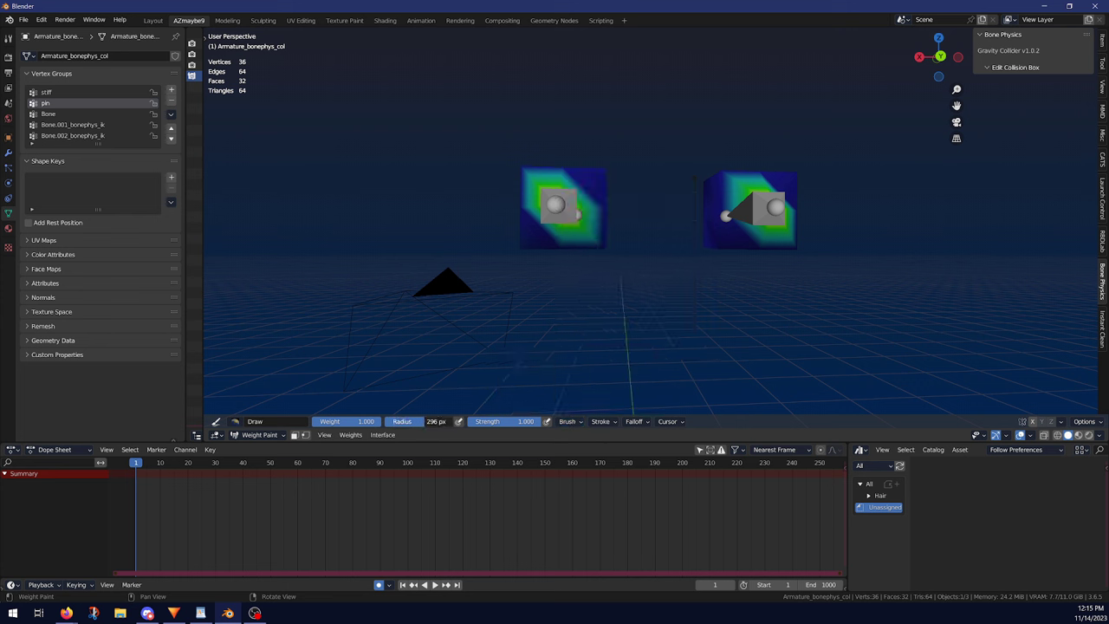
left_click_drag(529, 201, 559, 203)
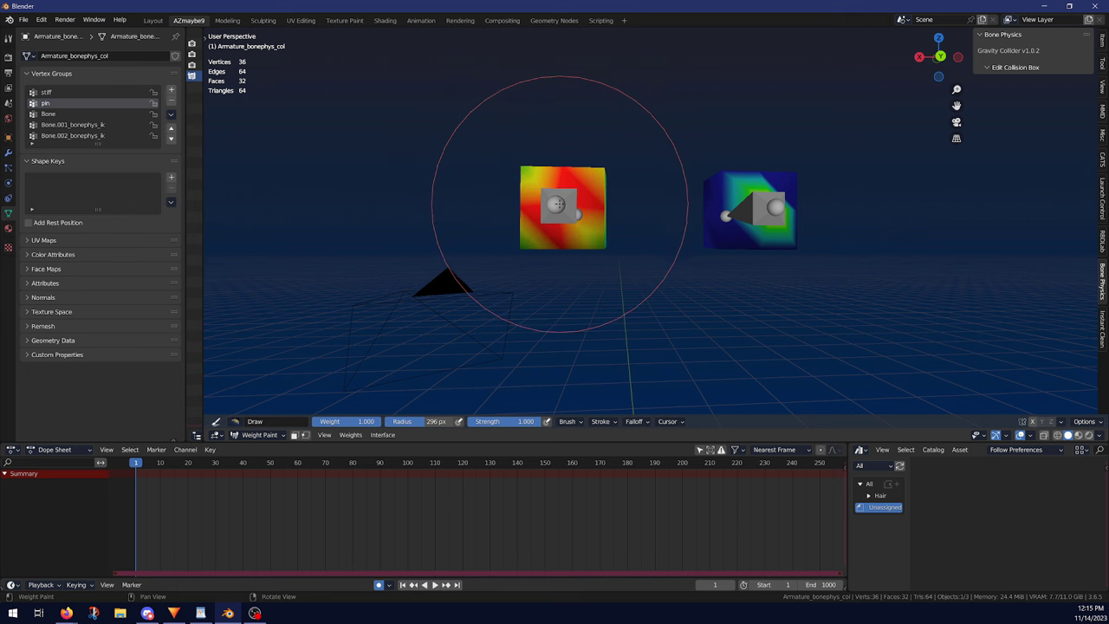
middle_click_drag(723, 210, 753, 210)
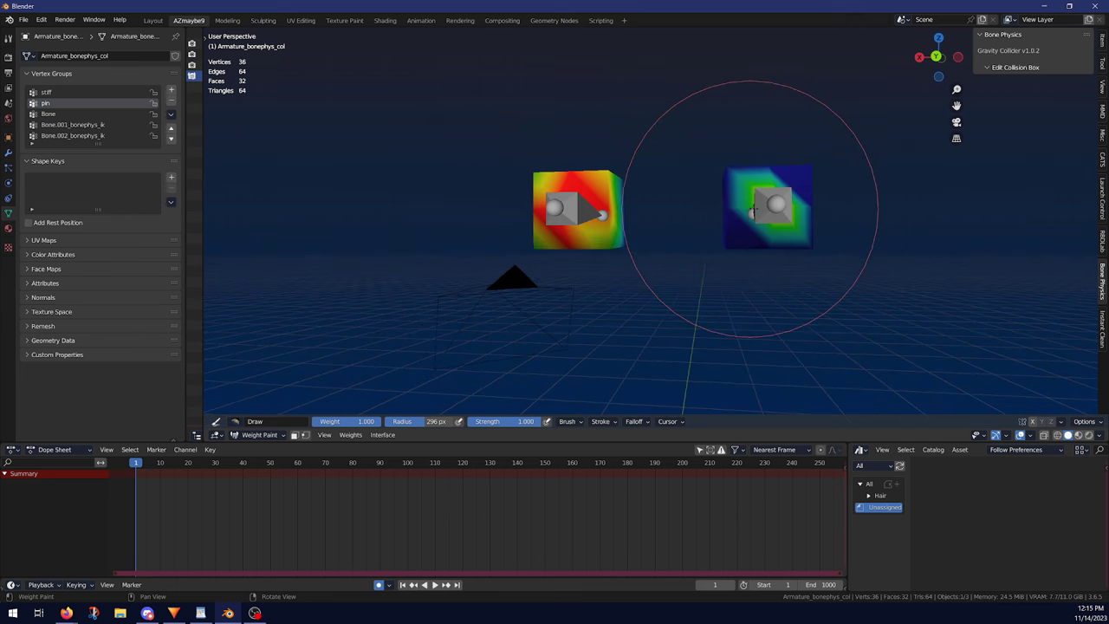
left_click_drag(753, 211, 743, 200)
- Play back the simulation and examine from several angles how the boxes behave with the painted pin weights
mouse_move(736, 200)
middle_mouse_down()
mouse_move(707, 240)
mouse_move(867, 238)
middle_mouse_up()
scroll(867, 237, "down", 4)
left_click(435, 585)
middle_click_drag(530, 295, 471, 301)
middle_click_drag(324, 383, 322, 384)
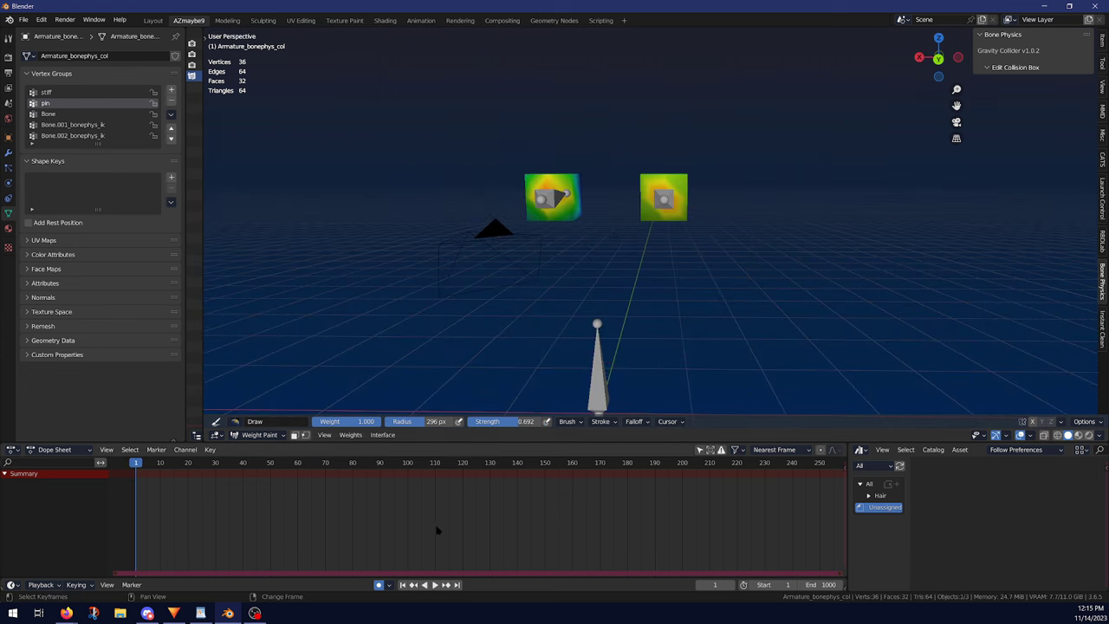
key("space")
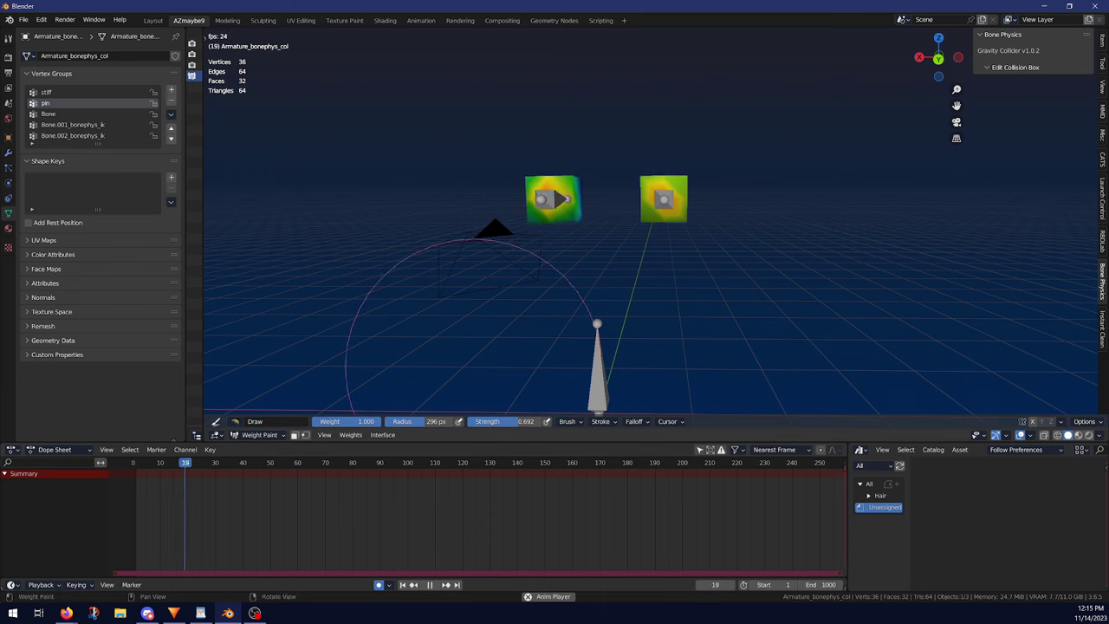
middle_click_drag(472, 364, 656, 358)
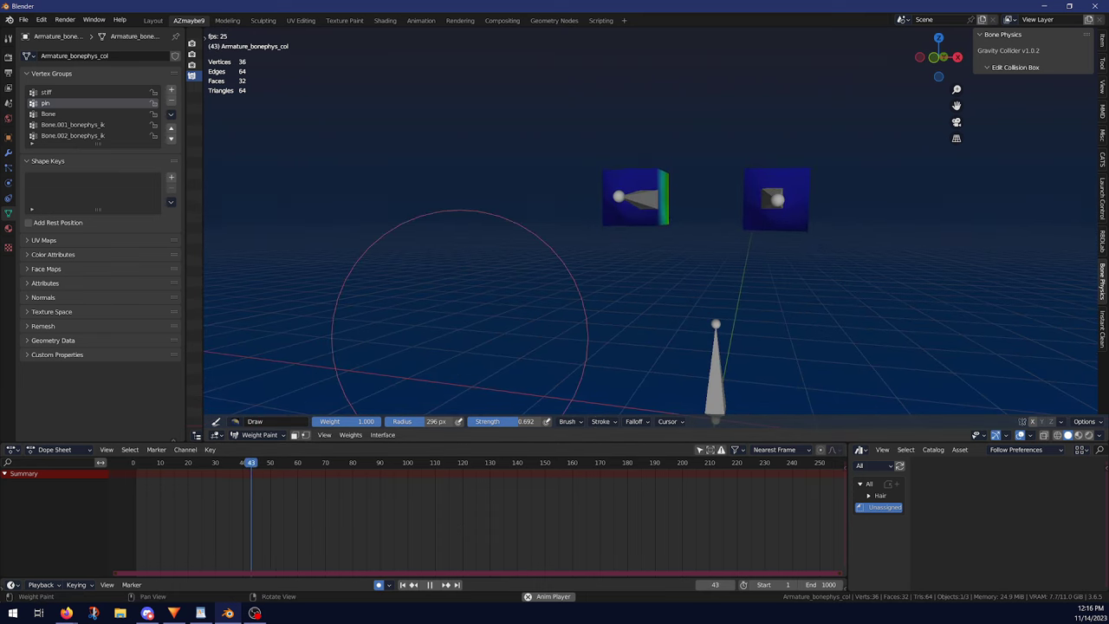
middle_click_drag(461, 338, 381, 348)
key("shift+Left")
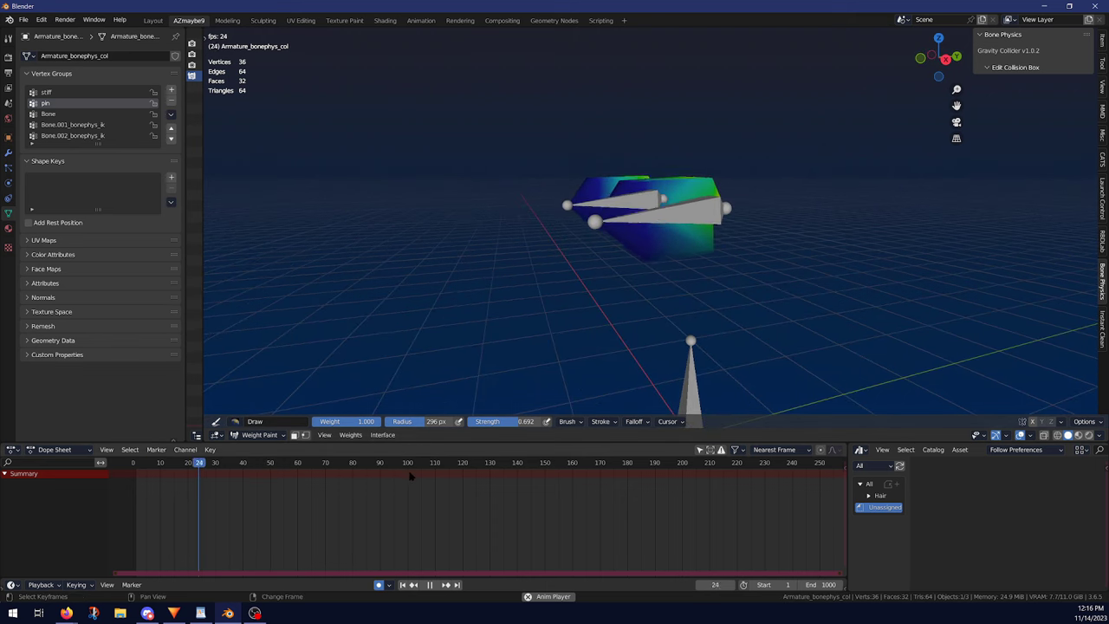
key("Escape")
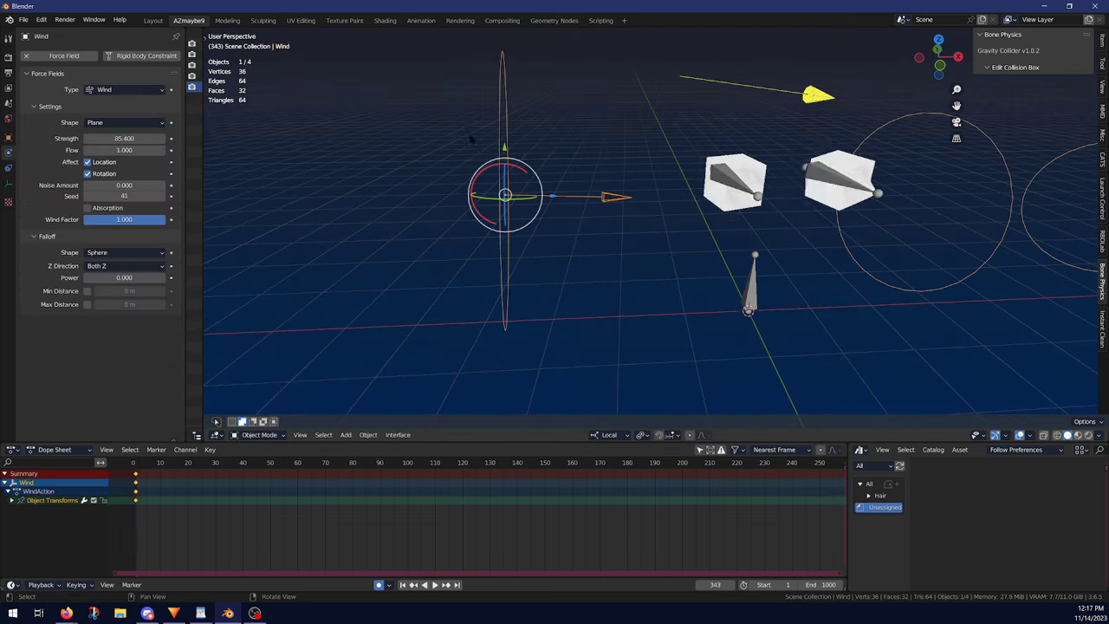
- Lower the strength of the Wind force field
left_click_drag(130, 139, 107, 139)
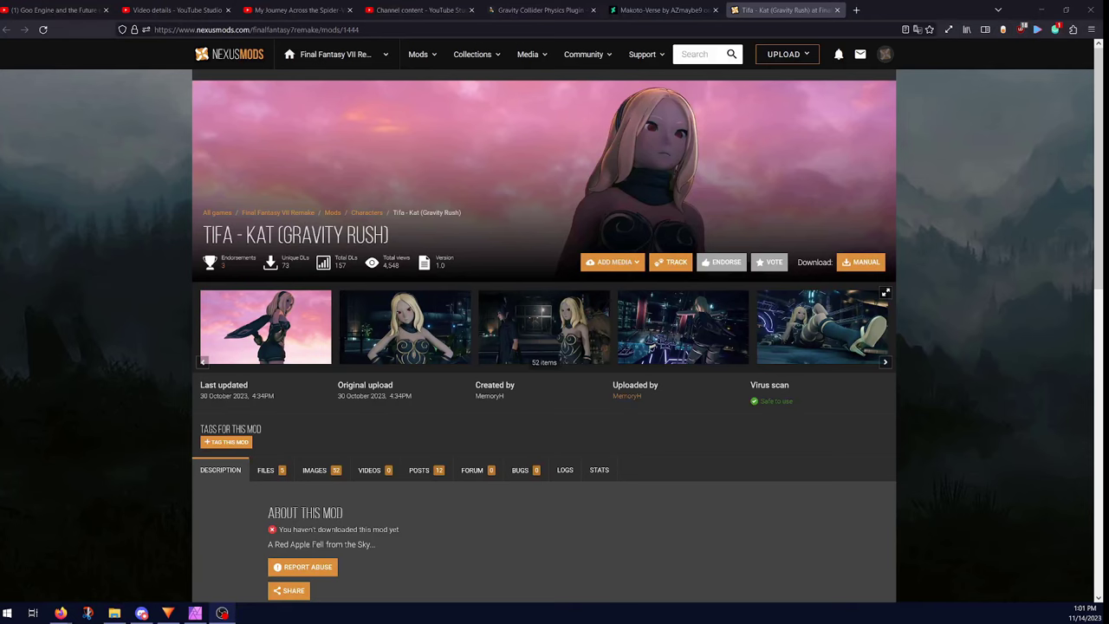
- Switch to the web browser, read the Nexus Mods page for Tifa - Kat (Gravity Rush) and browse through its gallery images
middle_click(989, 341)
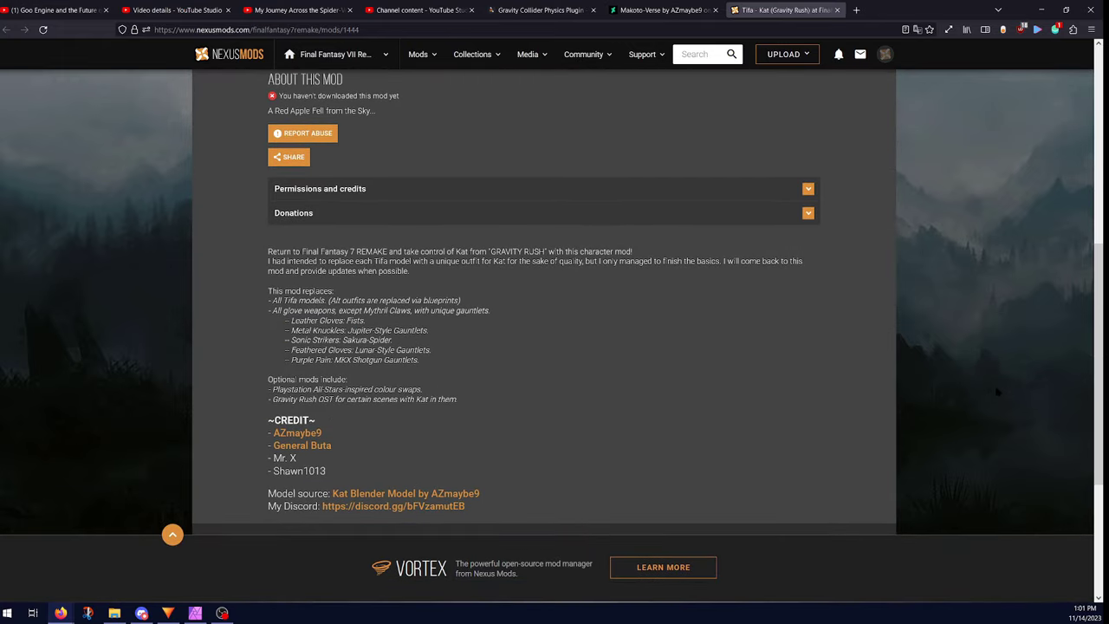
middle_click(995, 387)
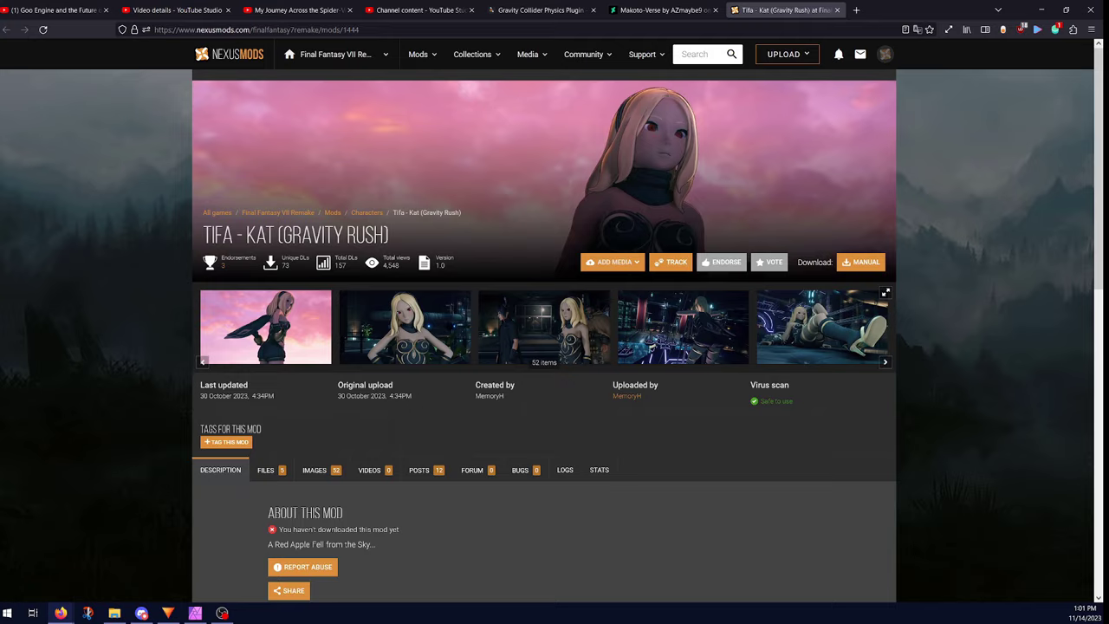
left_click(450, 326)
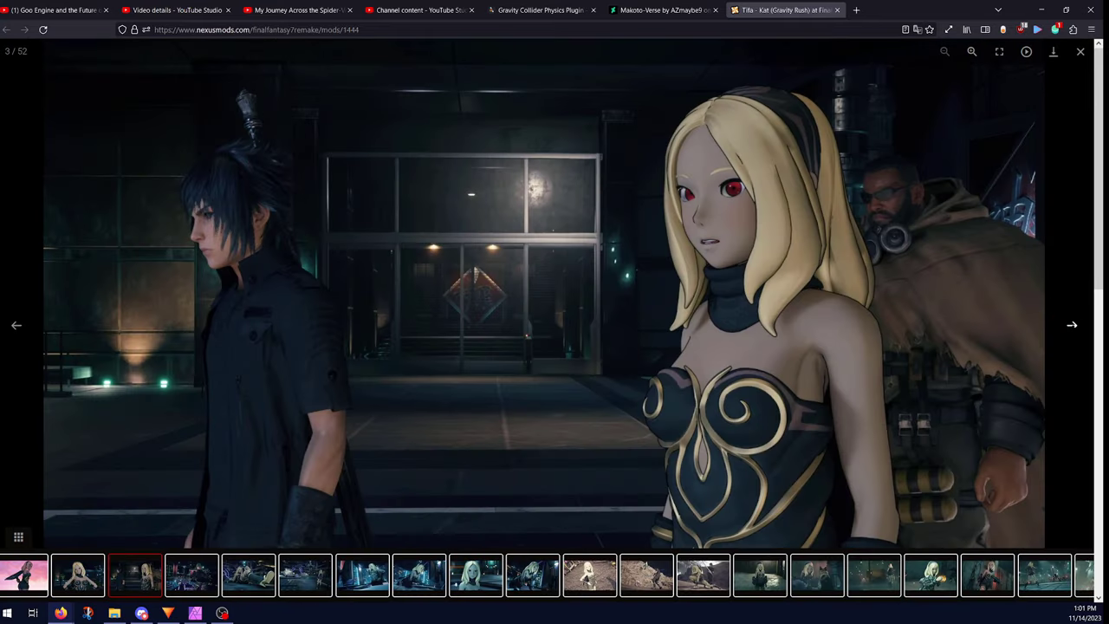
left_click(1072, 325)
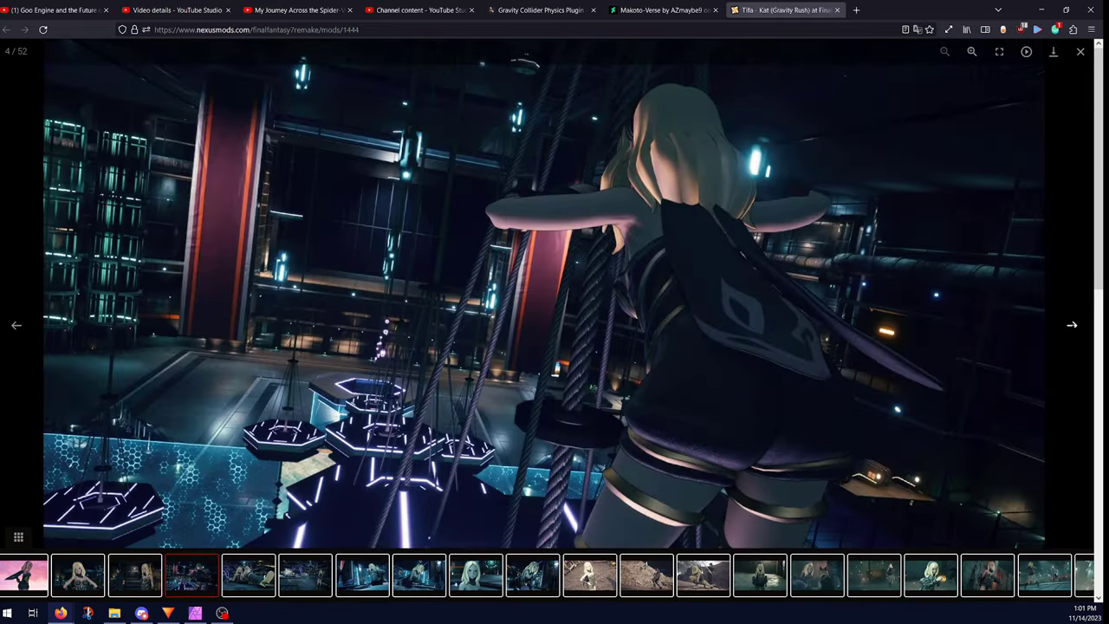
left_click(1072, 324)
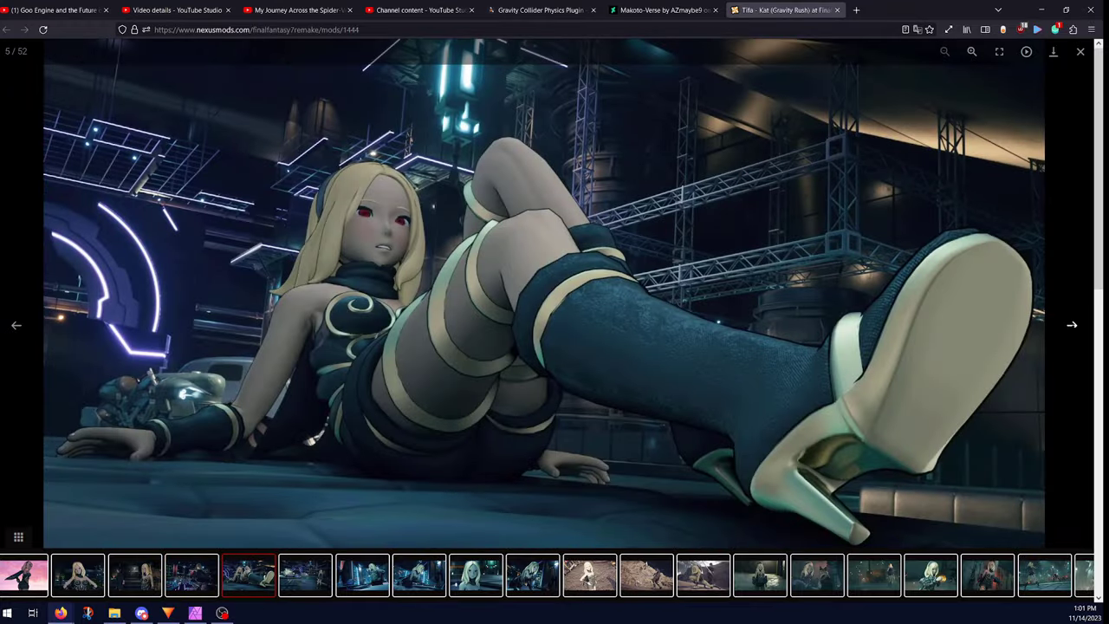
left_click(1072, 325)
left_click(1072, 325)
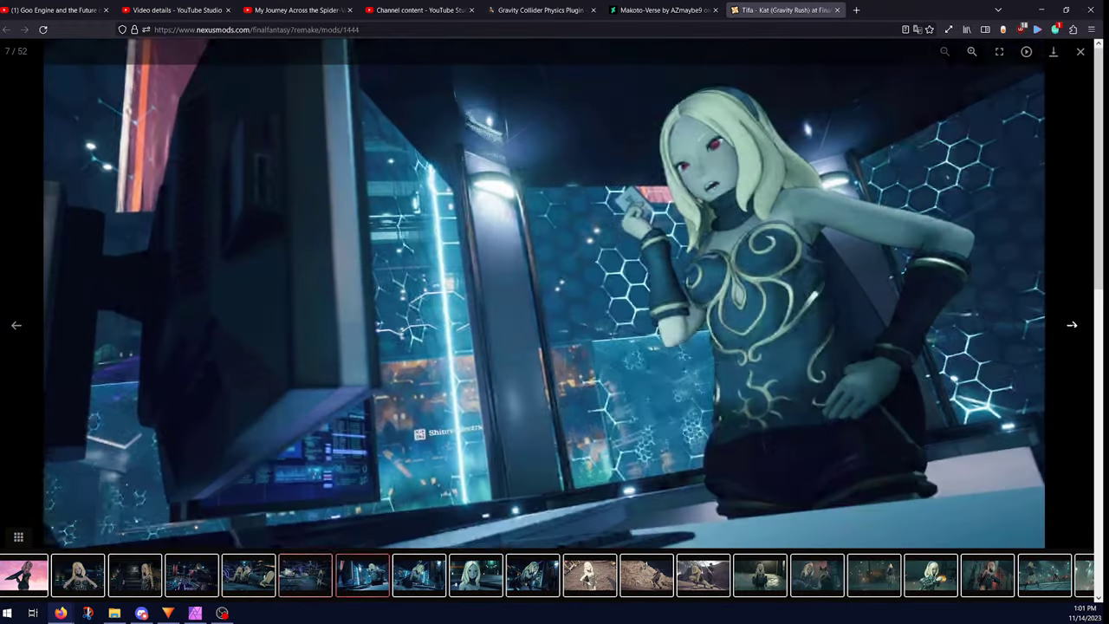
left_click(1071, 325)
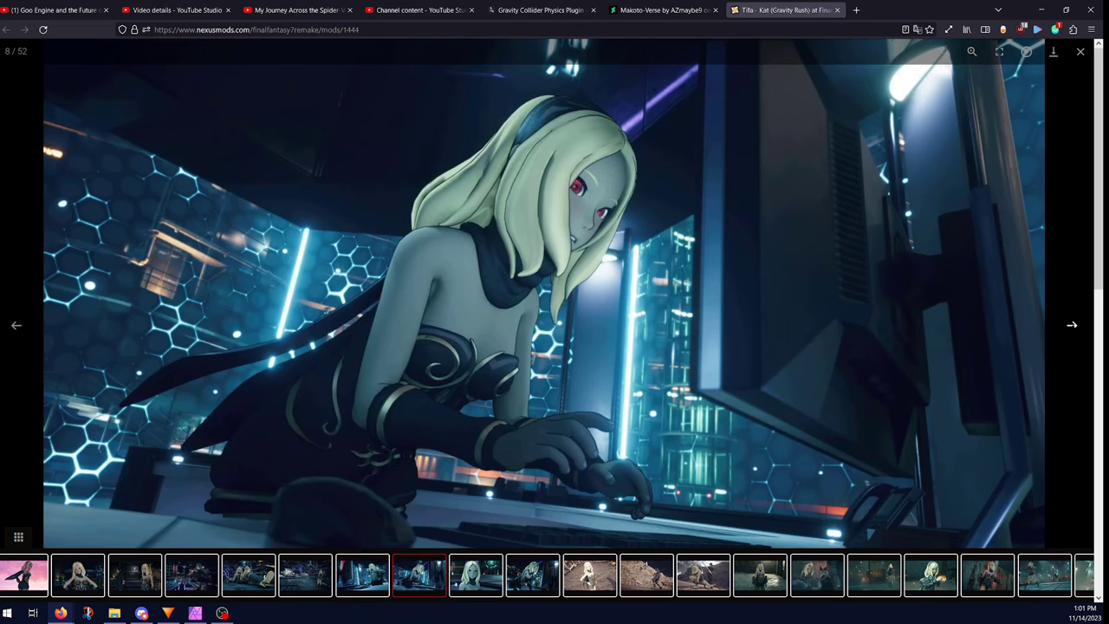
left_click(1072, 325)
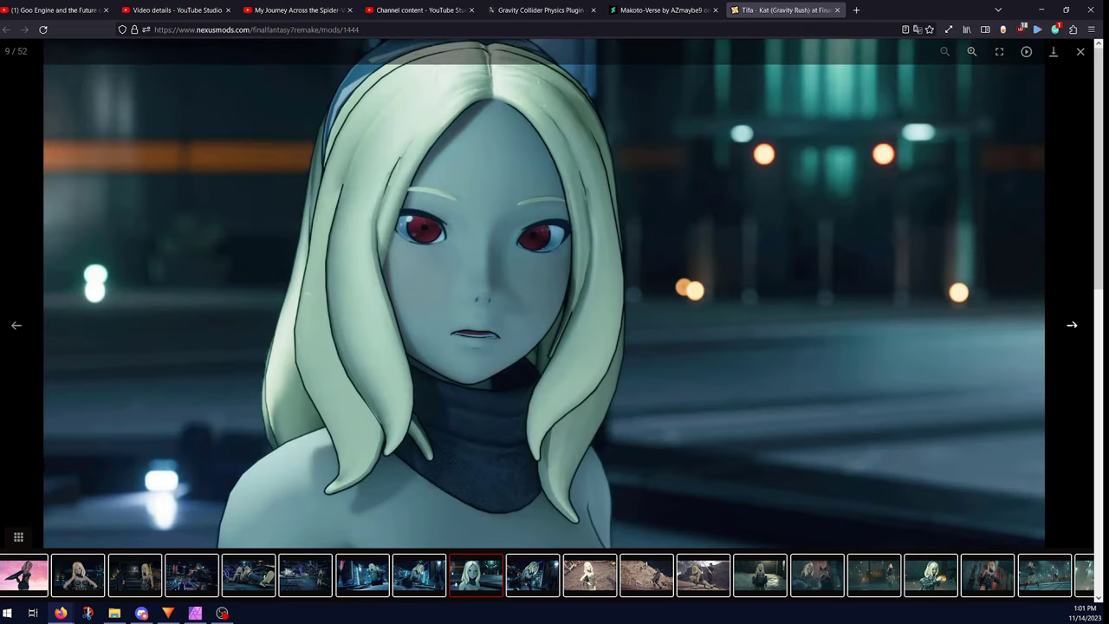
left_click(1072, 325)
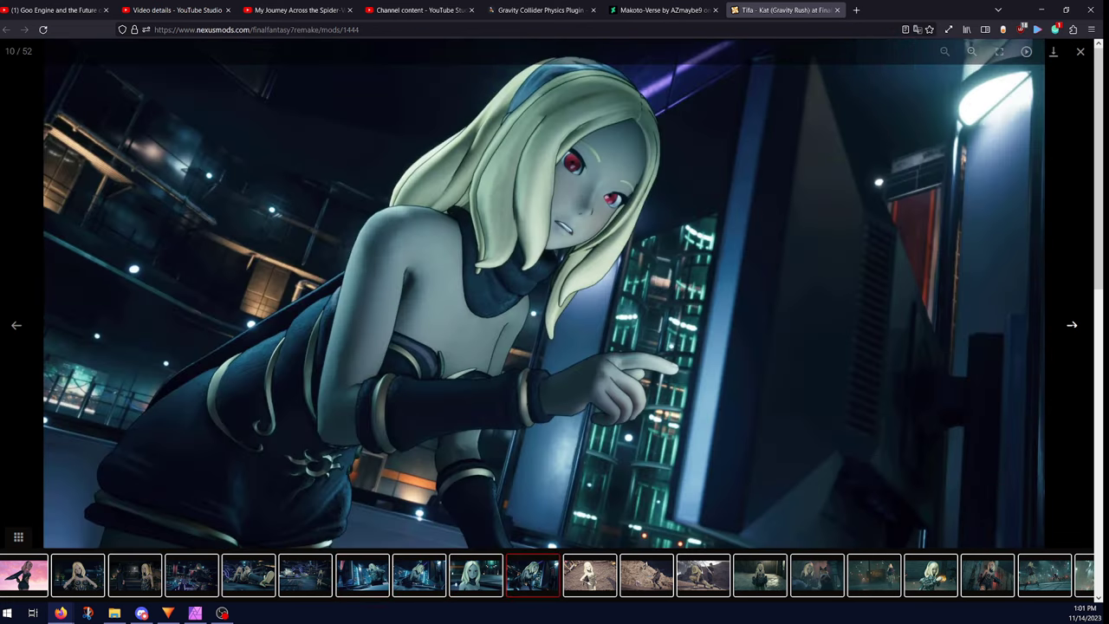
left_click(1072, 325)
left_click(1071, 325)
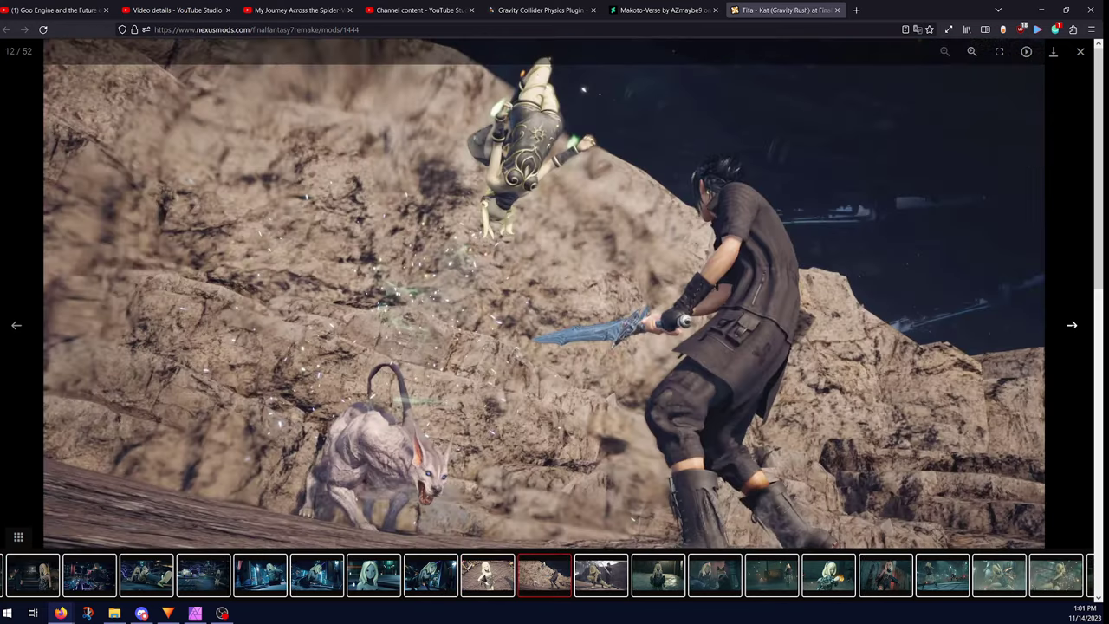